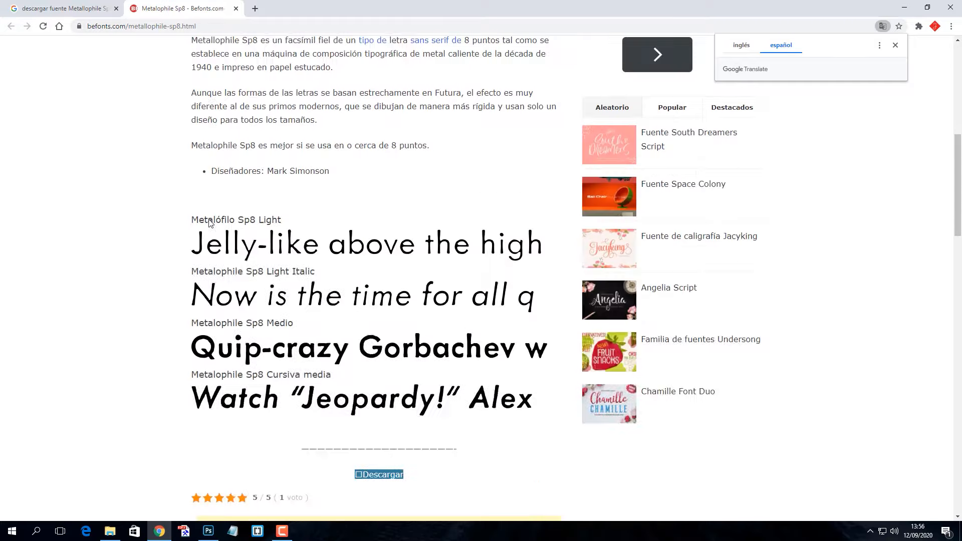
Download the Metallophile Sp8.7z font archive from Befonts and open it with WinRAR
{"action": "left_click", "coordinate": [379, 256]}
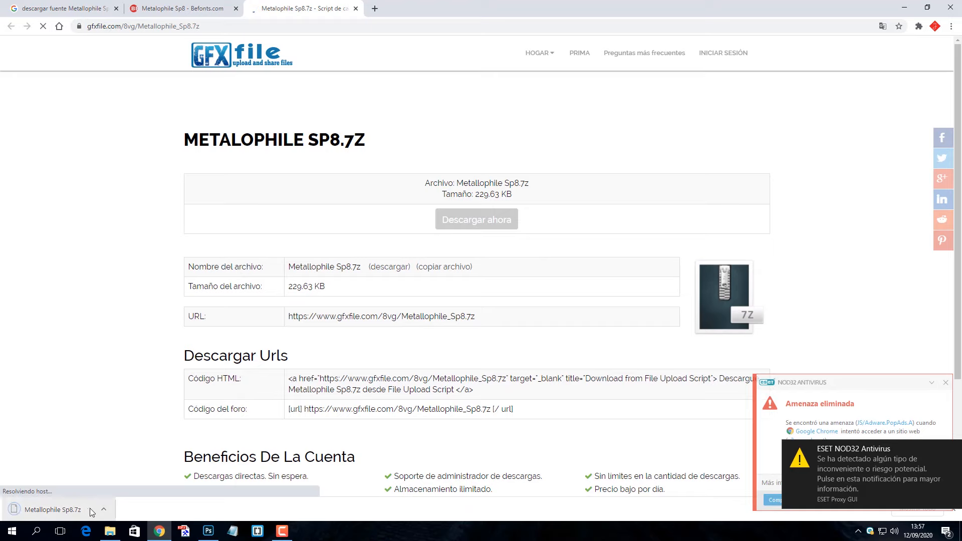
{"action": "left_click", "coordinate": [103, 509]}
{"action": "left_click", "coordinate": [133, 474]}
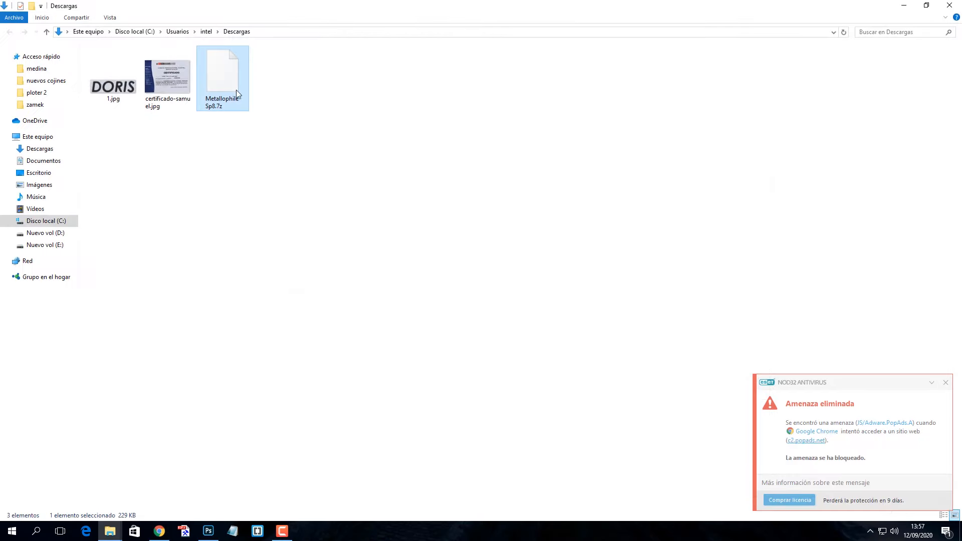
{"action": "right_click", "coordinate": [279, 173]}
{"action": "left_click", "coordinate": [237, 84]}
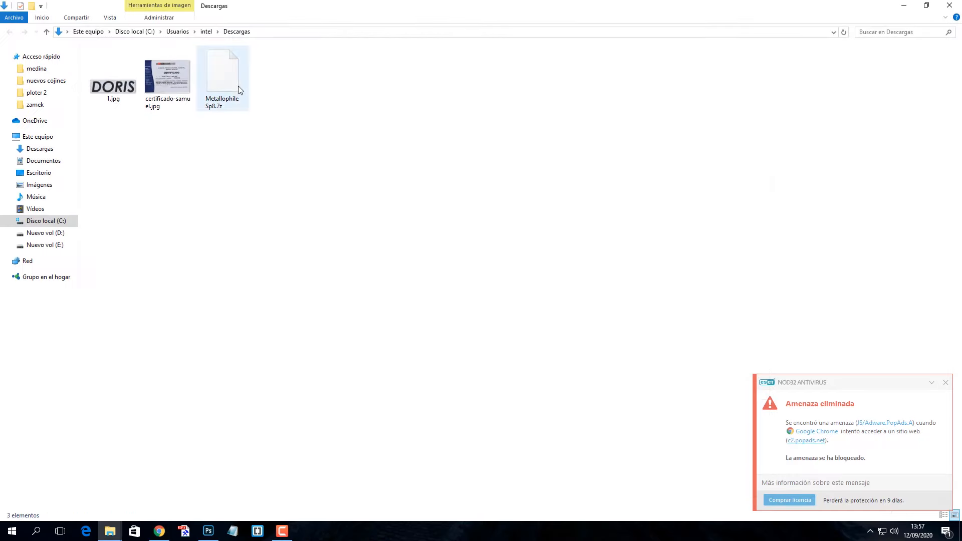
{"action": "double_click", "coordinate": [234, 82]}
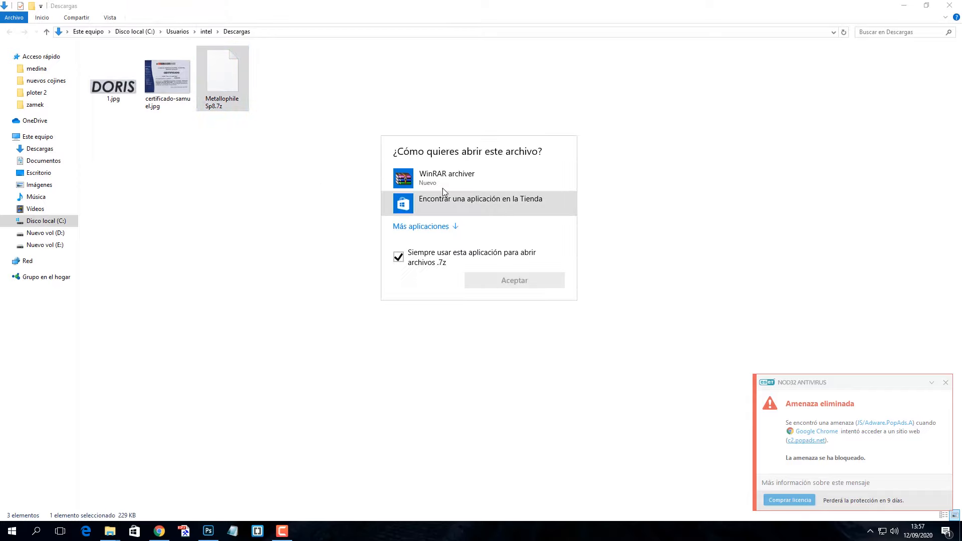
{"action": "left_click", "coordinate": [444, 179]}
{"action": "left_click", "coordinate": [491, 281]}
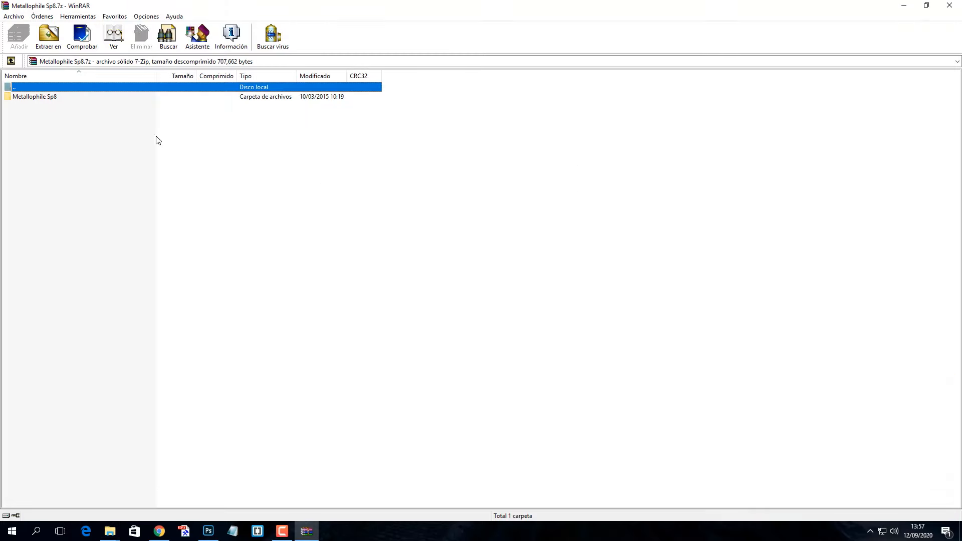
Install Metallophile Sp8 Light Italic.ttf from the archive's folder, then close the preview and WinRAR
{"action": "double_click", "coordinate": [35, 97]}
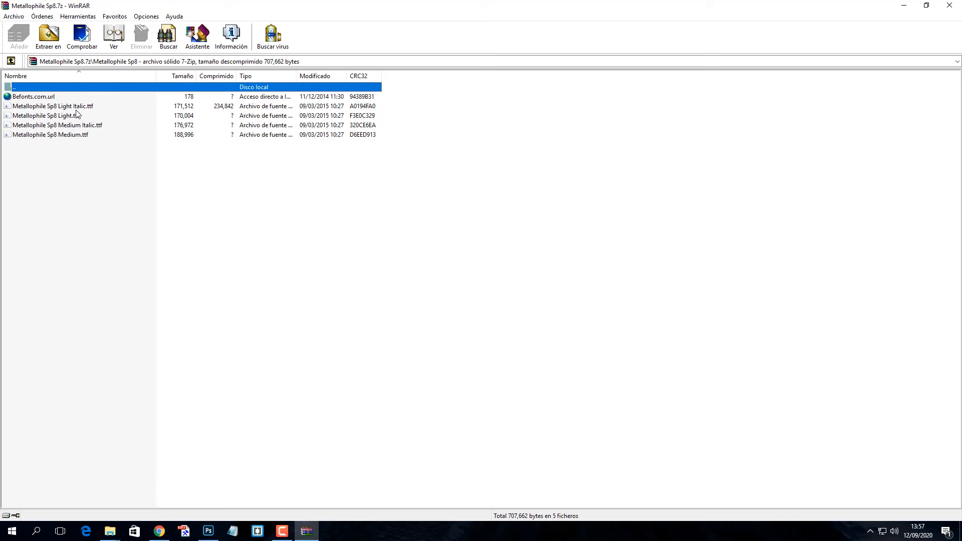
{"action": "double_click", "coordinate": [93, 107]}
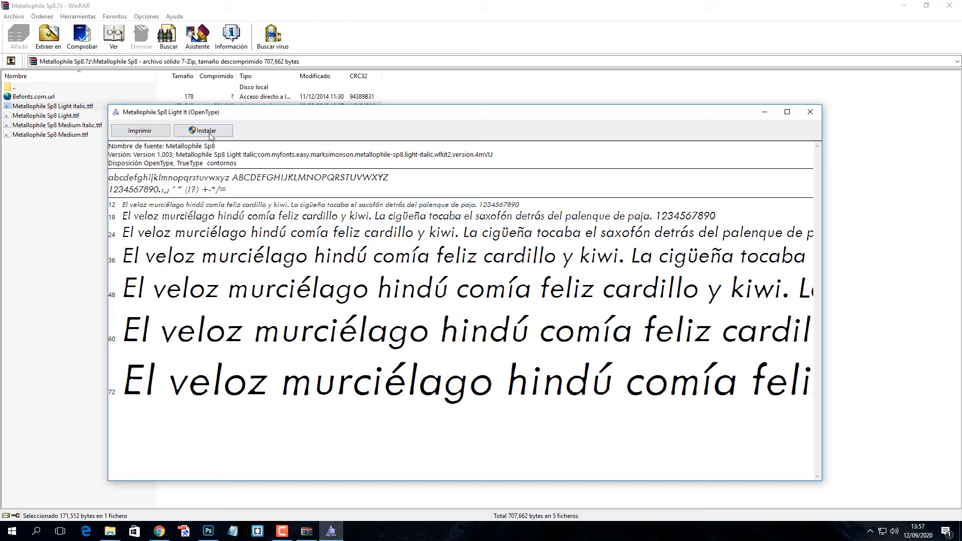
{"action": "left_click", "coordinate": [207, 131]}
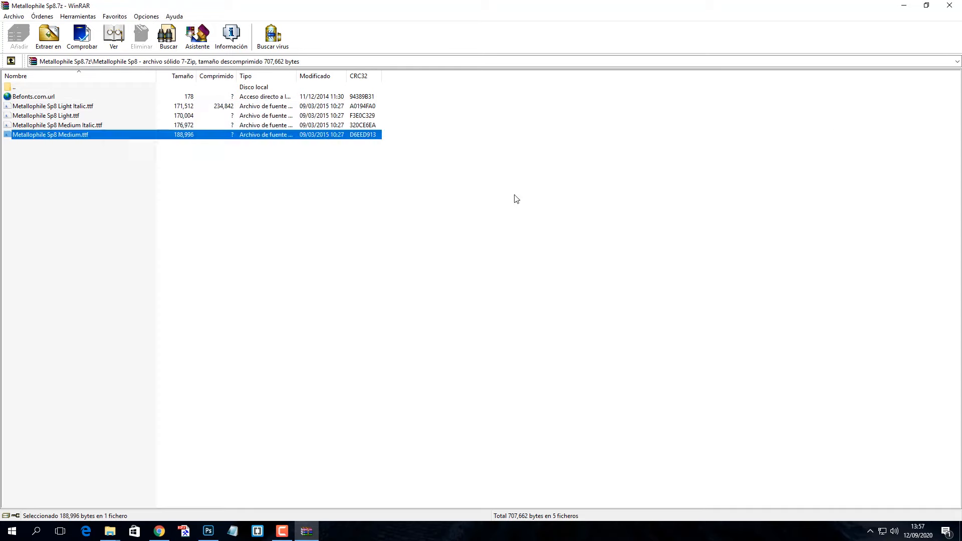
{"action": "left_click", "coordinate": [515, 198]}
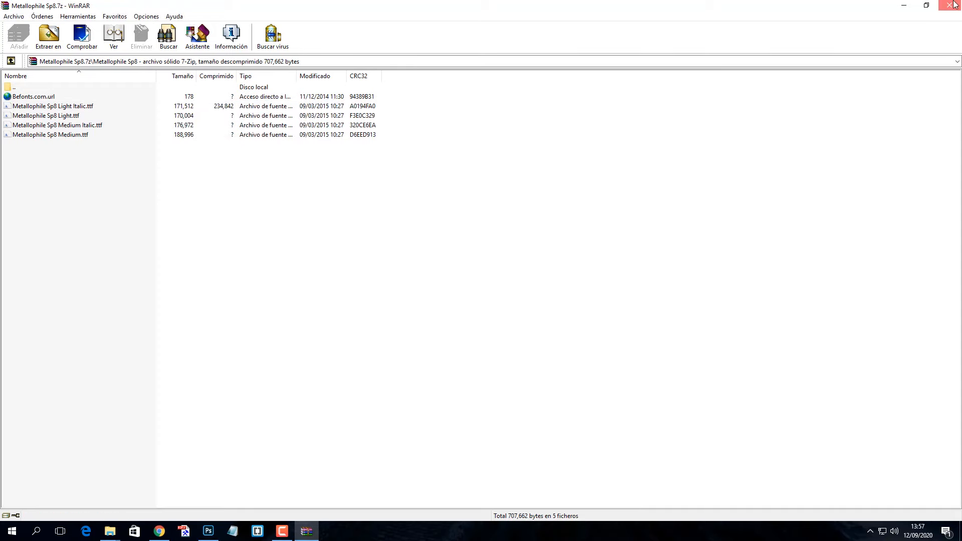
{"action": "left_click", "coordinate": [949, 5]}
In Photoshop, add a text layer with the recipient's first name above the printed name
{"action": "left_click", "coordinate": [207, 530]}
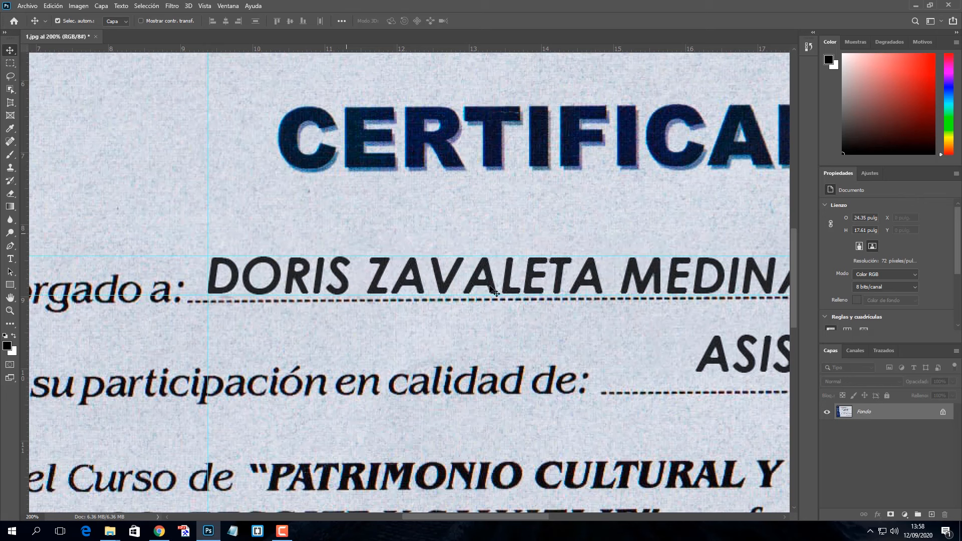
{"action": "left_click", "coordinate": [10, 258]}
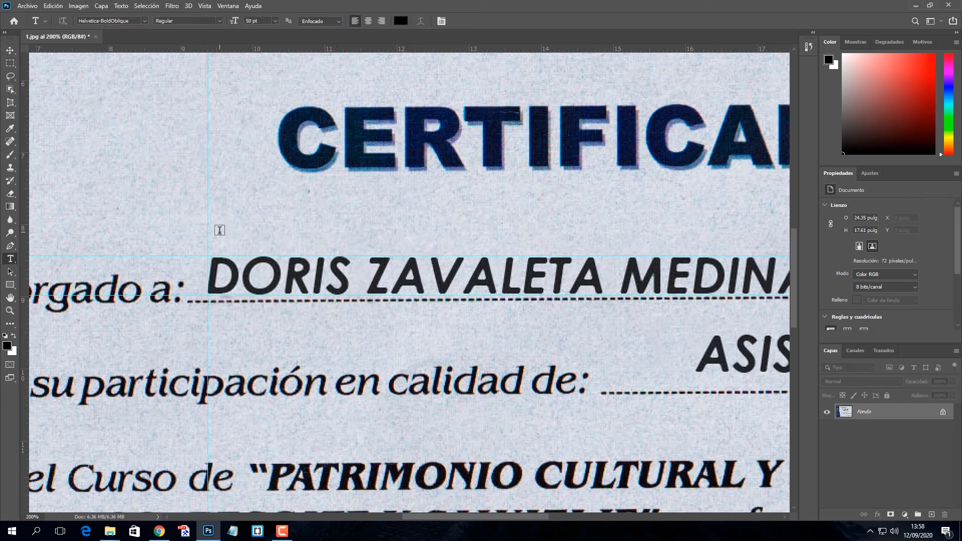
{"action": "left_click", "coordinate": [220, 230]}
{"action": "type", "text": "DORIS"}
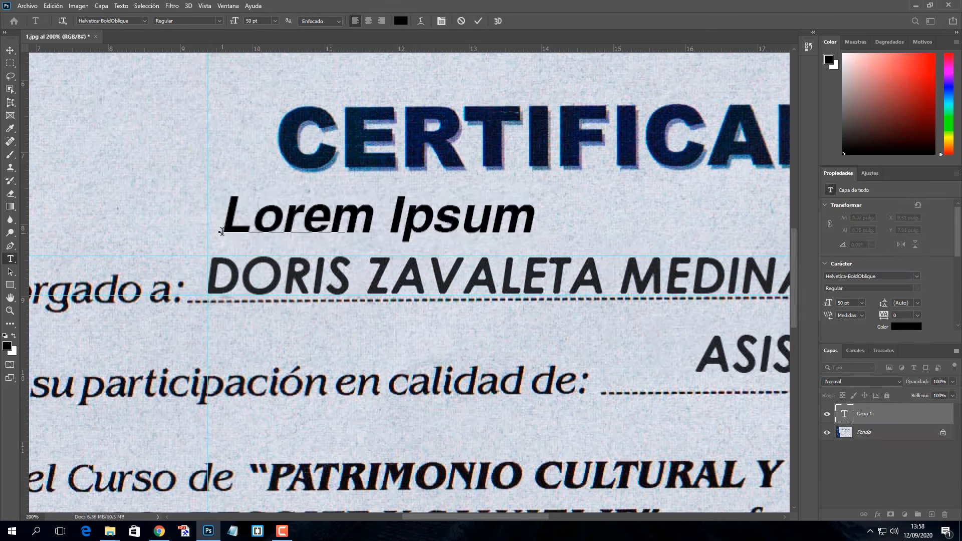
Set the new text in Metallophile Sp8 Light and nudge it slightly lower
{"action": "double_click", "coordinate": [223, 214]}
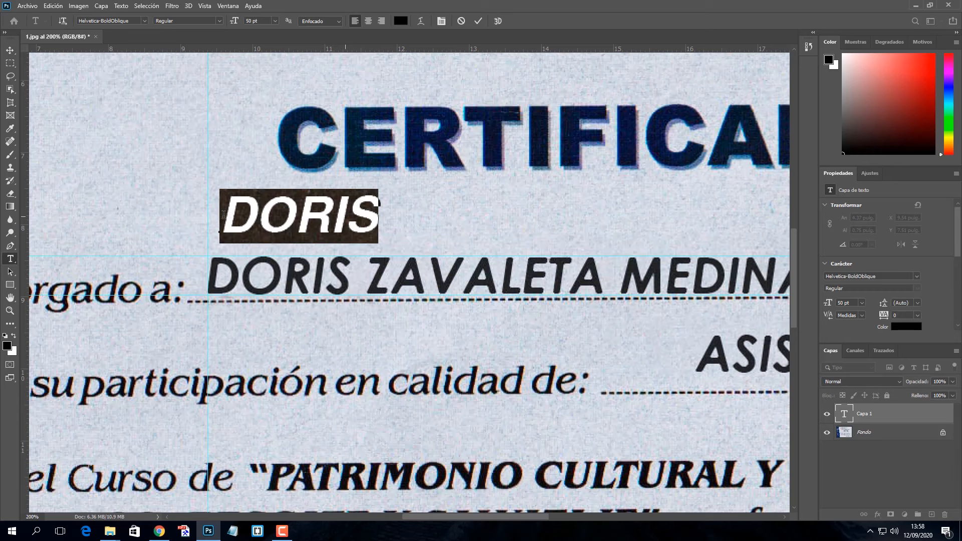
{"action": "left_click", "coordinate": [130, 20]}
{"action": "type", "text": "meta"}
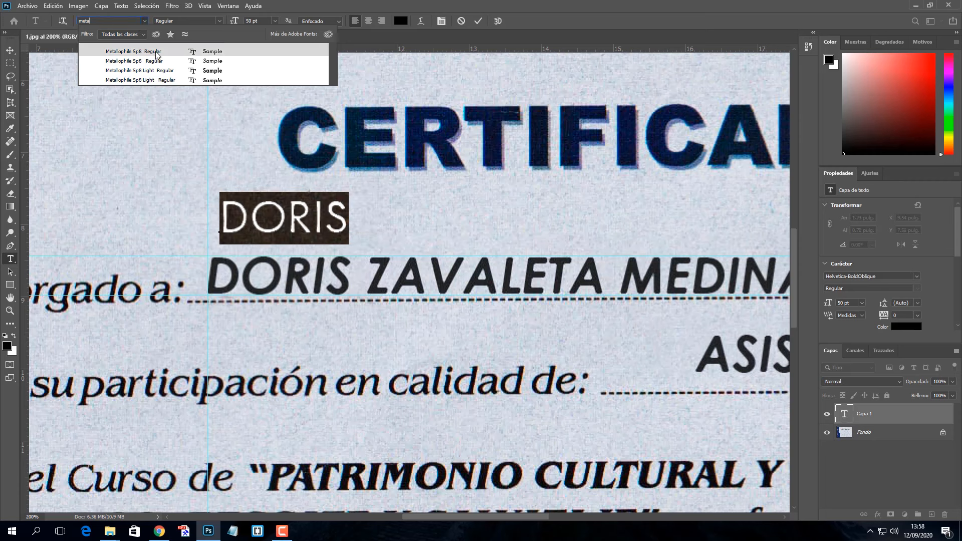
{"action": "left_click", "coordinate": [170, 82]}
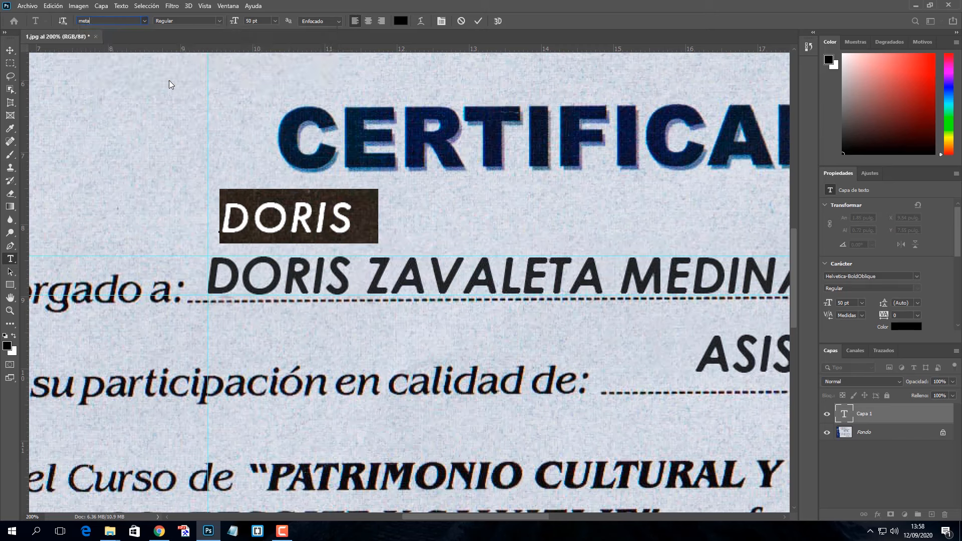
{"action": "left_click", "coordinate": [479, 21]}
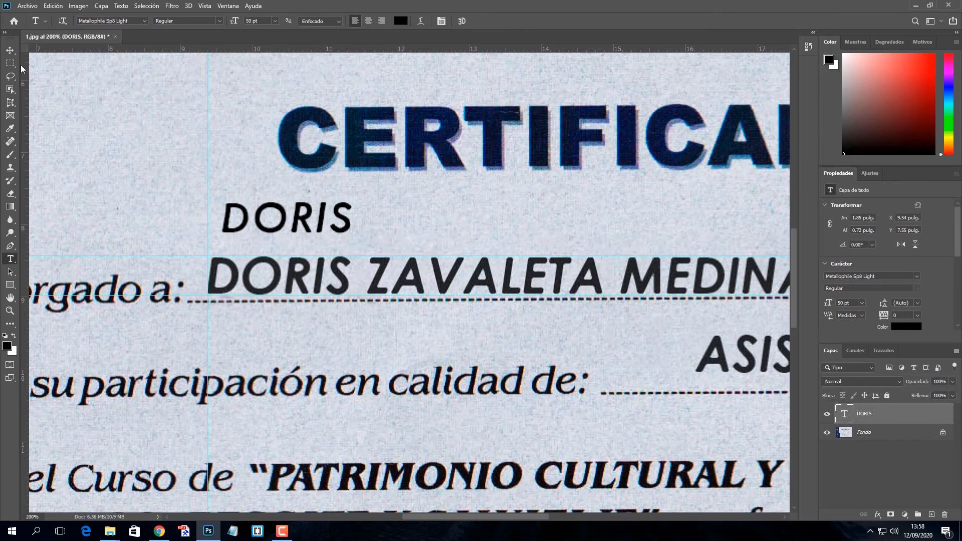
{"action": "left_click", "coordinate": [10, 50]}
{"action": "mouse_move", "coordinate": [279, 213]}
{"action": "left_mouse_down"}
{"action": "mouse_move", "coordinate": [267, 271]}
{"action": "mouse_move", "coordinate": [279, 216]}
{"action": "left_mouse_up"}
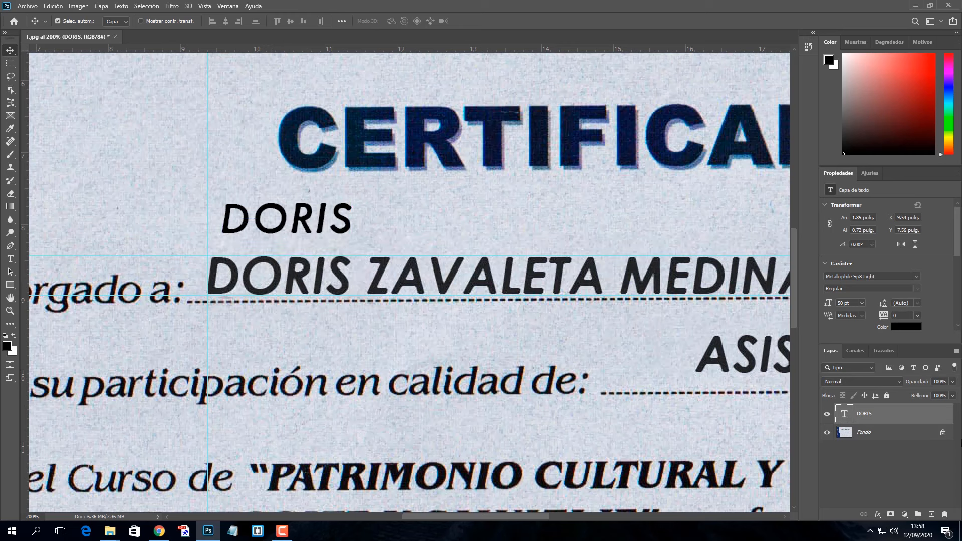
Enlarge the first-name text layer to 60 pt
{"action": "double_click", "coordinate": [846, 415]}
{"action": "left_click", "coordinate": [275, 21]}
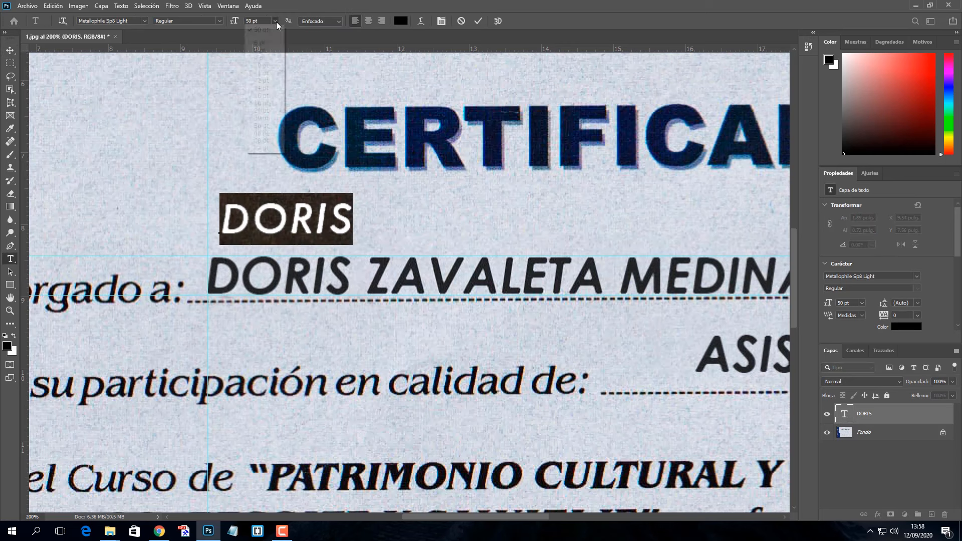
{"action": "left_click", "coordinate": [261, 20]}
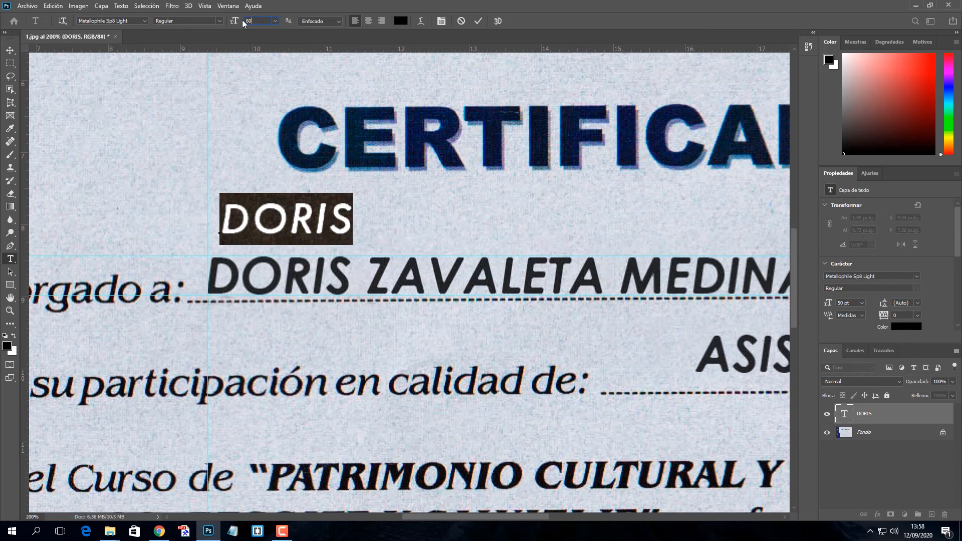
{"action": "key", "text": "Return"}
{"action": "left_click", "coordinate": [478, 21]}
Move the text over the printed first name and narrow it to about 96% width
{"action": "key", "text": "v"}
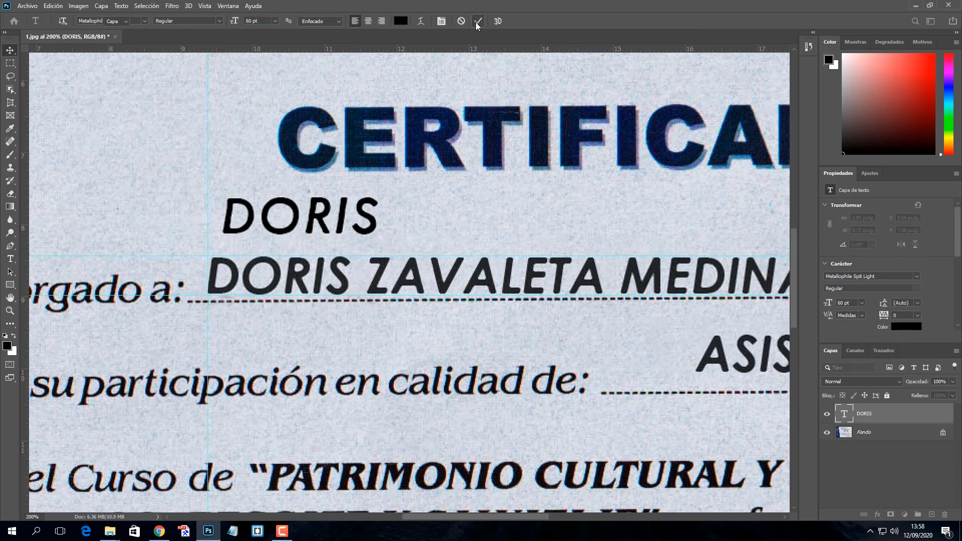
{"action": "left_click_drag", "start_coordinate": [325, 219], "coordinate": [304, 275]}
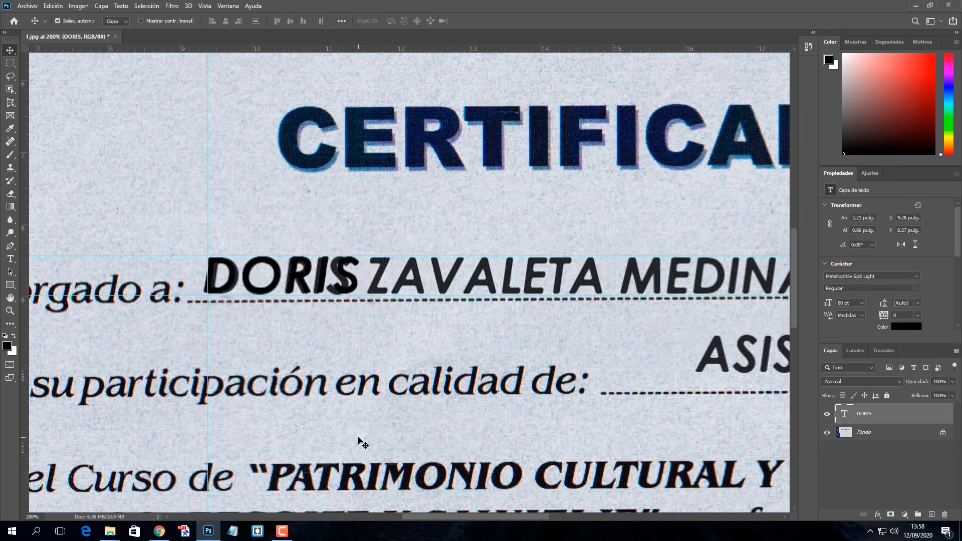
{"action": "key", "text": "Left"}
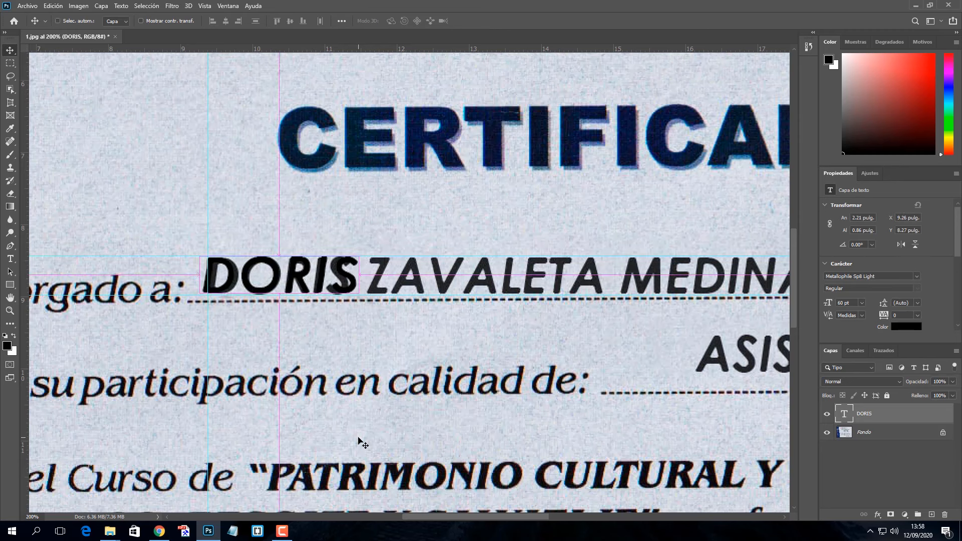
{"action": "key", "text": "ctrl+t"}
{"action": "left_click_drag", "start_coordinate": [363, 277], "coordinate": [357, 277]}
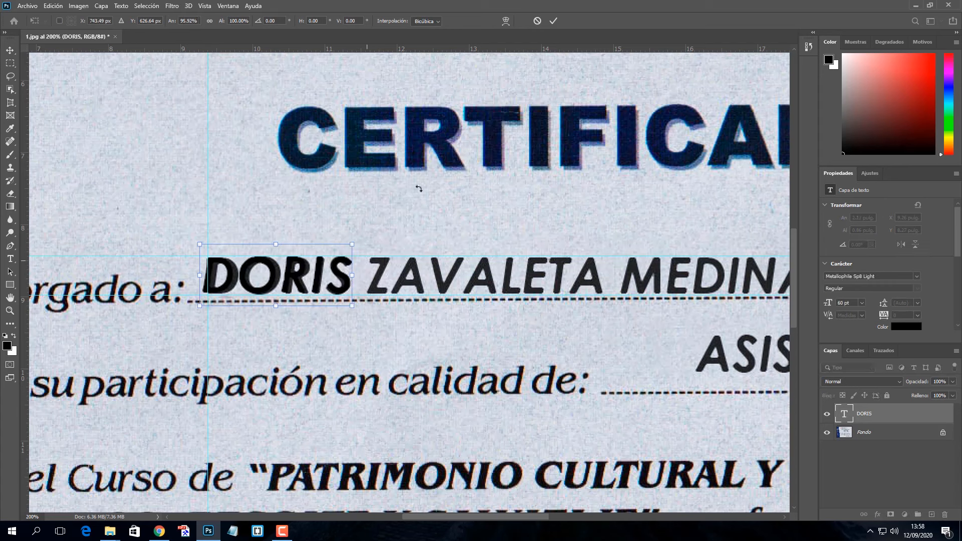
{"action": "left_click", "coordinate": [553, 21]}
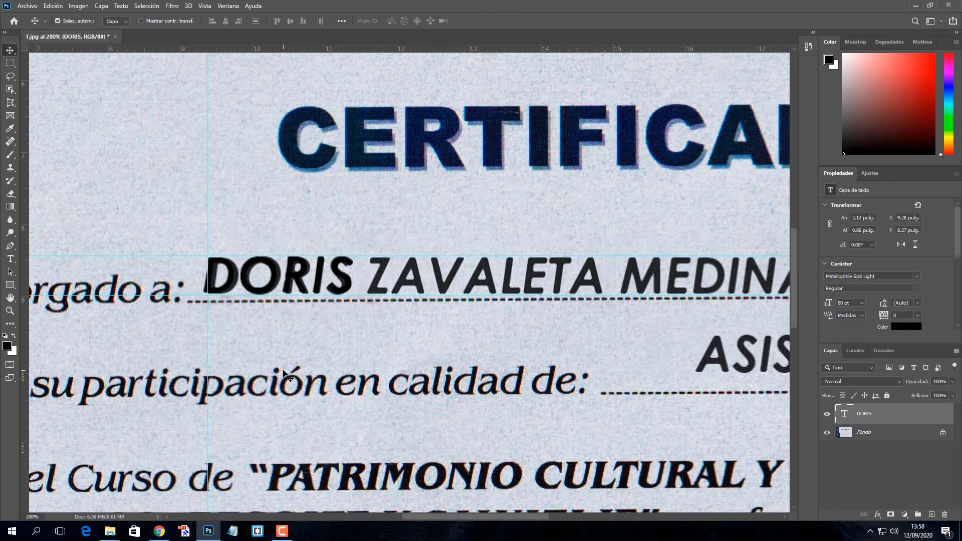
Hide the first-name text layer and marquee the printed full name on the Fondo layer
{"action": "left_click", "coordinate": [827, 415]}
{"action": "left_click", "coordinate": [861, 433]}
{"action": "left_click_drag", "start_coordinate": [523, 396], "coordinate": [390, 327]}
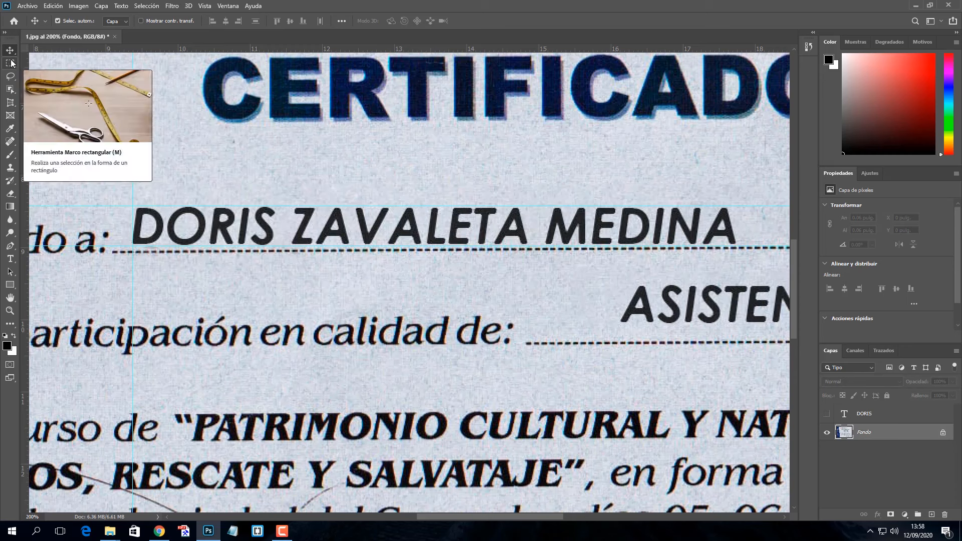
{"action": "left_click", "coordinate": [11, 64]}
{"action": "left_click_drag", "start_coordinate": [126, 191], "coordinate": [740, 245]}
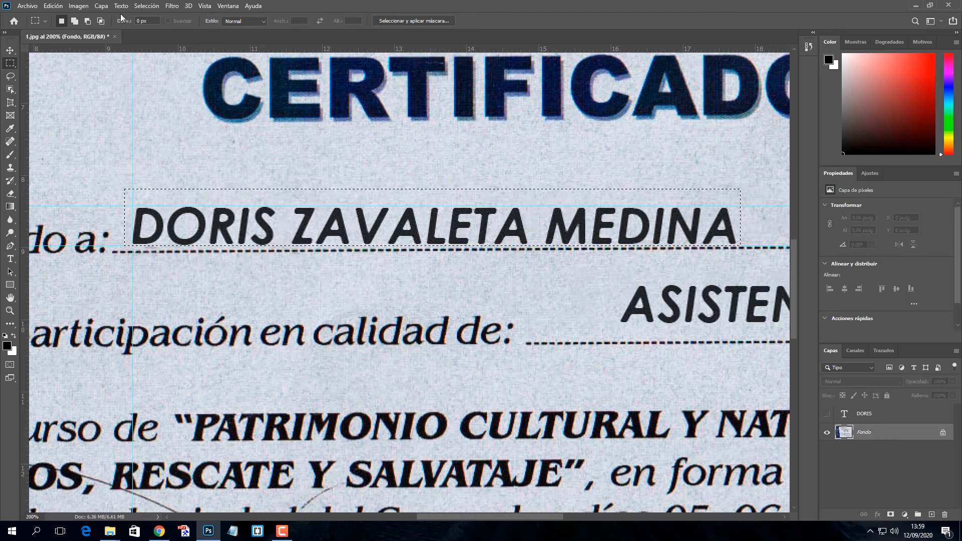
Try a Content-Aware fill on the selection, then undo it and deselect
{"action": "left_click", "coordinate": [53, 6]}
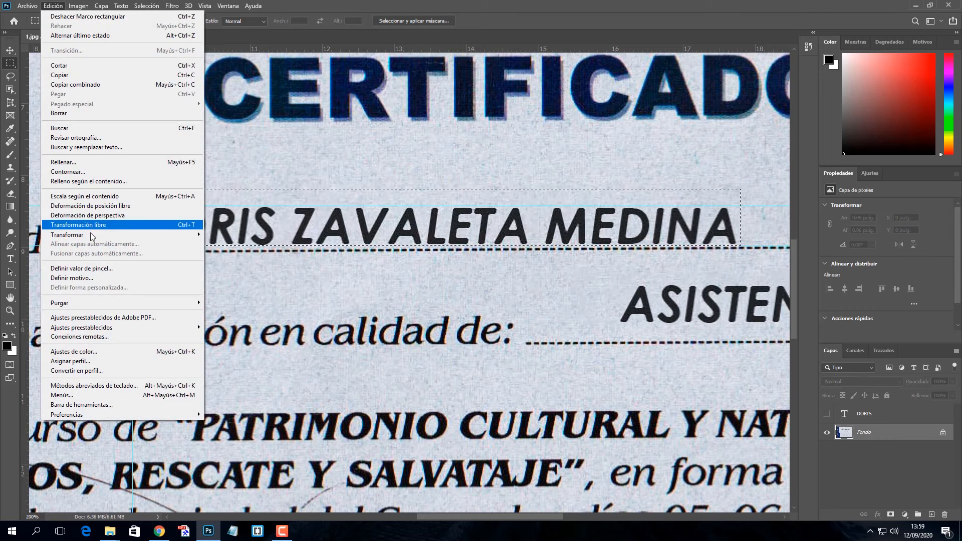
{"action": "left_click", "coordinate": [80, 163]}
{"action": "left_click", "coordinate": [506, 141]}
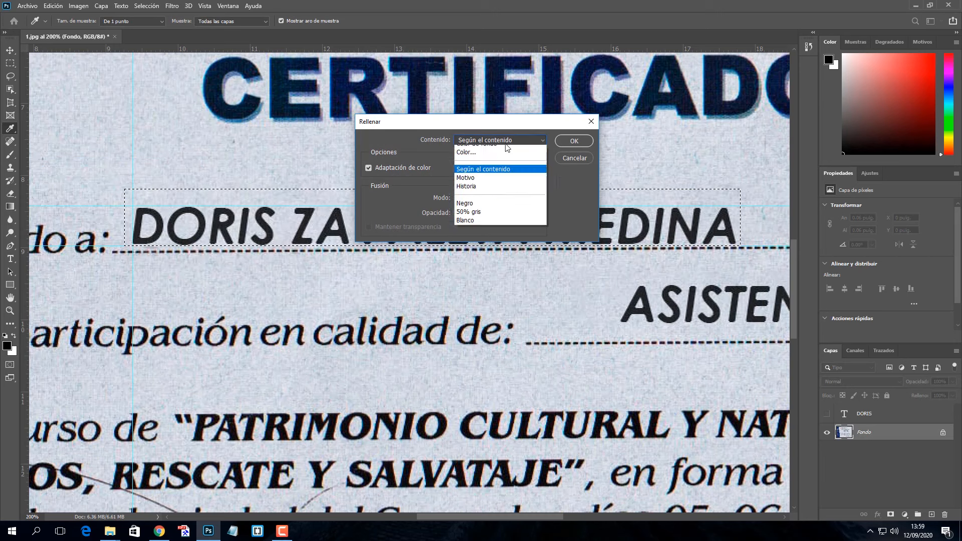
{"action": "left_click", "coordinate": [507, 184]}
{"action": "left_click", "coordinate": [572, 143]}
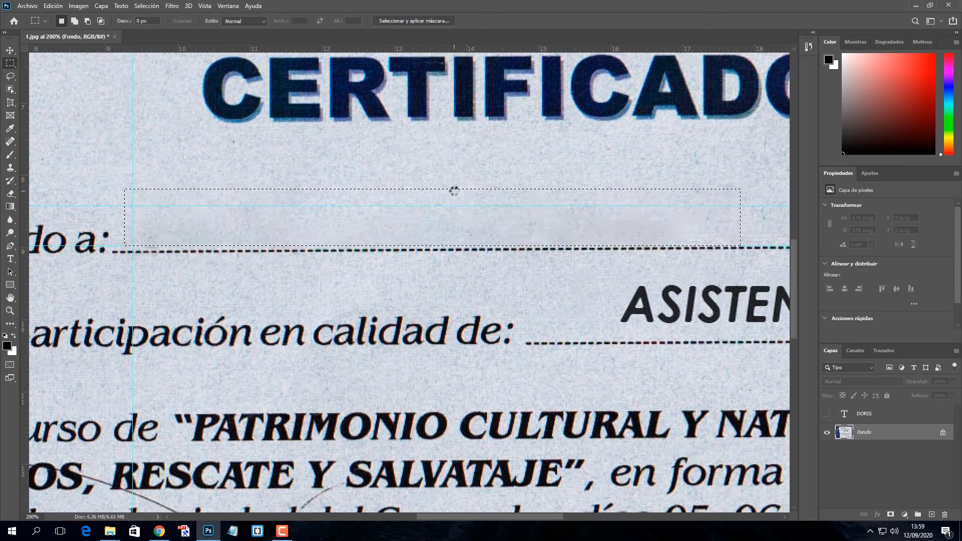
{"action": "key", "text": "ctrl+z"}
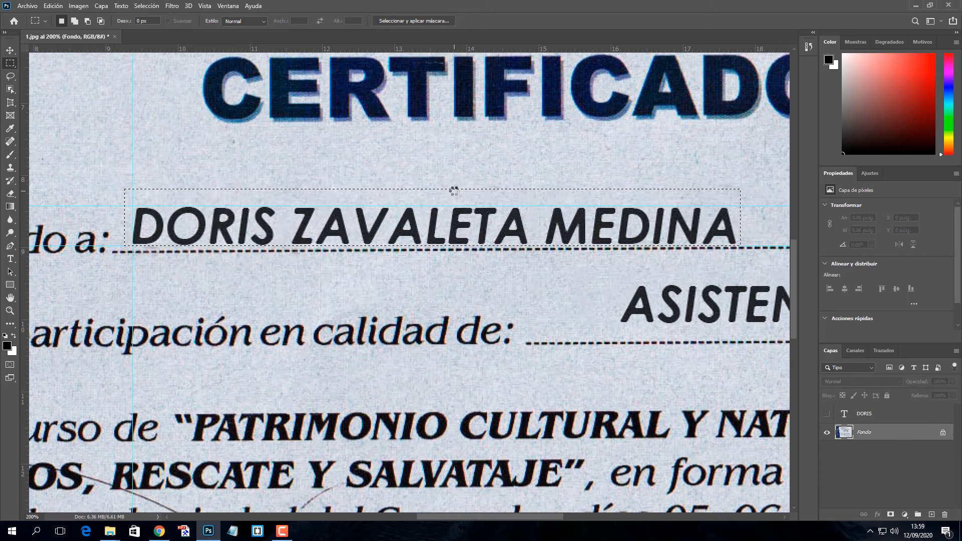
{"action": "key", "text": "ctrl+d"}
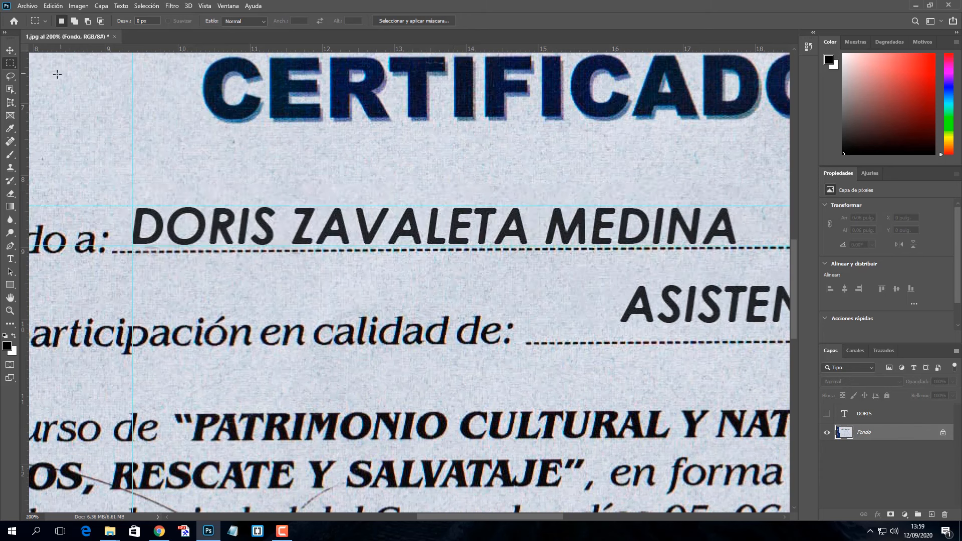
{"action": "left_click", "coordinate": [12, 50]}
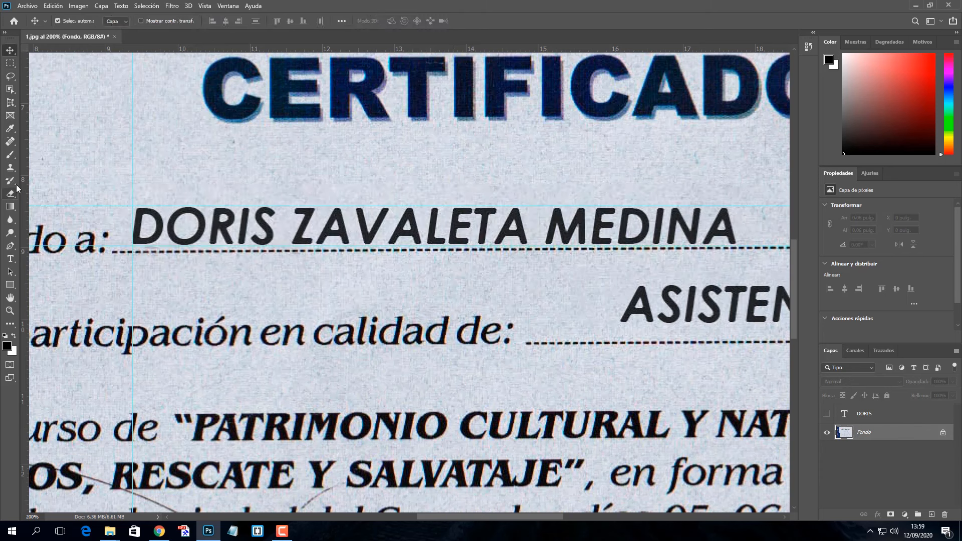
Clone clean paper over the first letter of the printed name with the Clone Stamp
{"action": "left_click", "coordinate": [11, 168]}
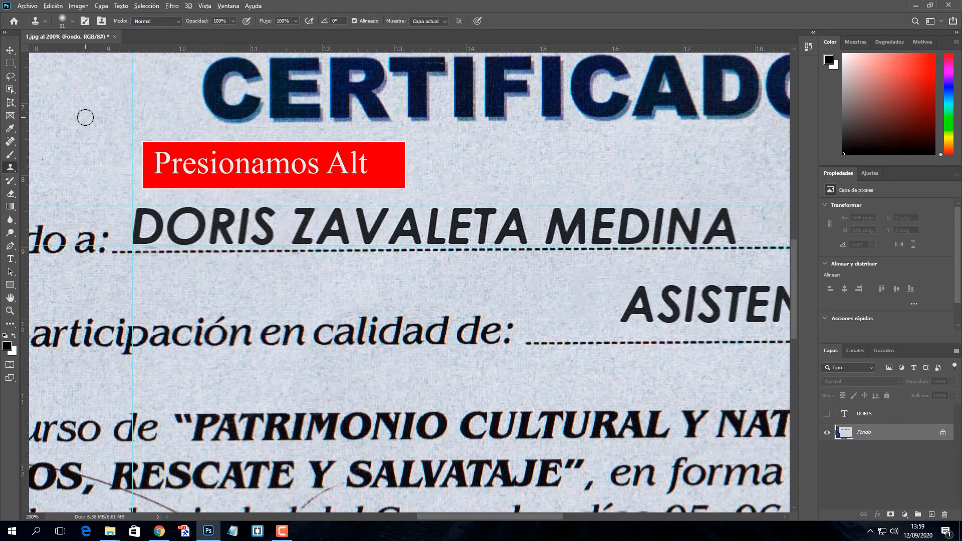
{"action": "key", "text": "alt"}
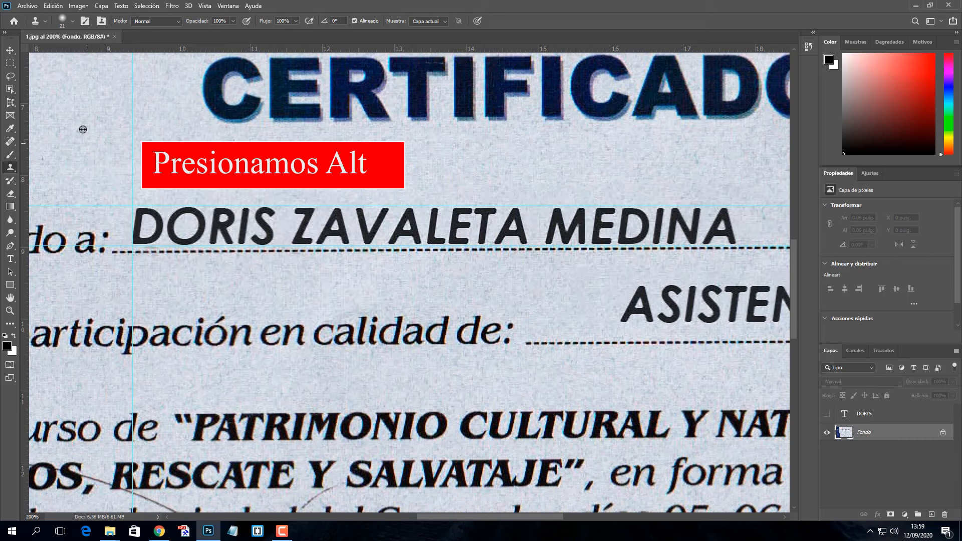
{"action": "left_click", "coordinate": [146, 193], "text": "alt"}
{"action": "mouse_move", "coordinate": [143, 211]}
{"action": "left_mouse_down"}
{"action": "mouse_move", "coordinate": [137, 236]}
{"action": "mouse_move", "coordinate": [165, 236]}
{"action": "mouse_move", "coordinate": [153, 227]}
{"action": "mouse_move", "coordinate": [135, 231]}
{"action": "mouse_move", "coordinate": [167, 212]}
{"action": "mouse_move", "coordinate": [191, 220]}
{"action": "mouse_move", "coordinate": [211, 210]}
{"action": "mouse_move", "coordinate": [207, 228]}
{"action": "mouse_move", "coordinate": [179, 232]}
{"action": "mouse_move", "coordinate": [204, 239]}
{"action": "mouse_move", "coordinate": [181, 236]}
{"action": "mouse_move", "coordinate": [206, 214]}
{"action": "mouse_move", "coordinate": [175, 229]}
{"action": "mouse_move", "coordinate": [189, 239]}
{"action": "mouse_move", "coordinate": [174, 234]}
{"action": "mouse_move", "coordinate": [199, 214]}
{"action": "left_mouse_up"}
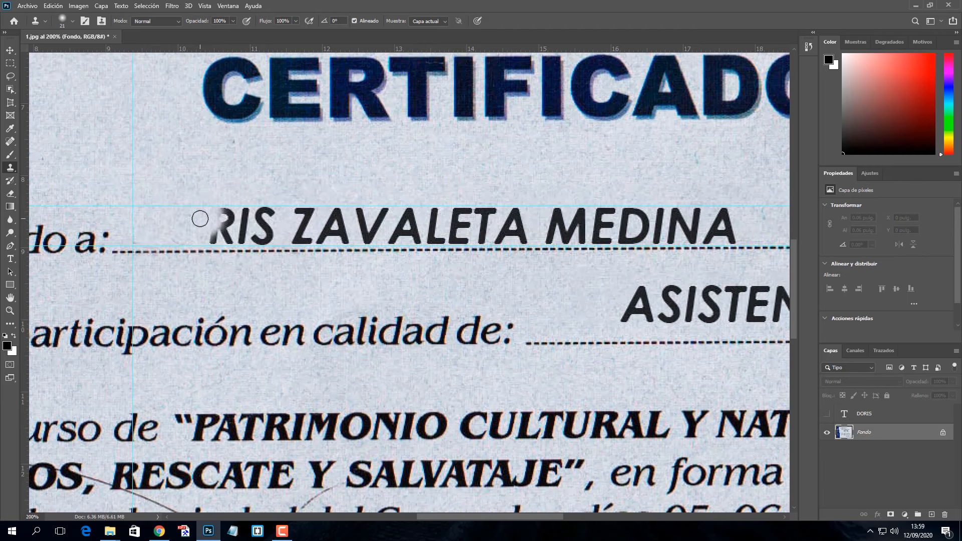
Zoom in on the name and shrink the clone brush to 15 px
{"action": "key", "text": "ctrl+plus"}
{"action": "left_click", "coordinate": [200, 218]}
{"action": "key", "text": "space"}
{"action": "mouse_move", "coordinate": [202, 264]}
{"action": "left_mouse_down"}
{"action": "mouse_move", "coordinate": [391, 296]}
{"action": "mouse_move", "coordinate": [314, 285]}
{"action": "mouse_move", "coordinate": [299, 305]}
{"action": "left_mouse_up"}
{"action": "right_click", "coordinate": [208, 144]}
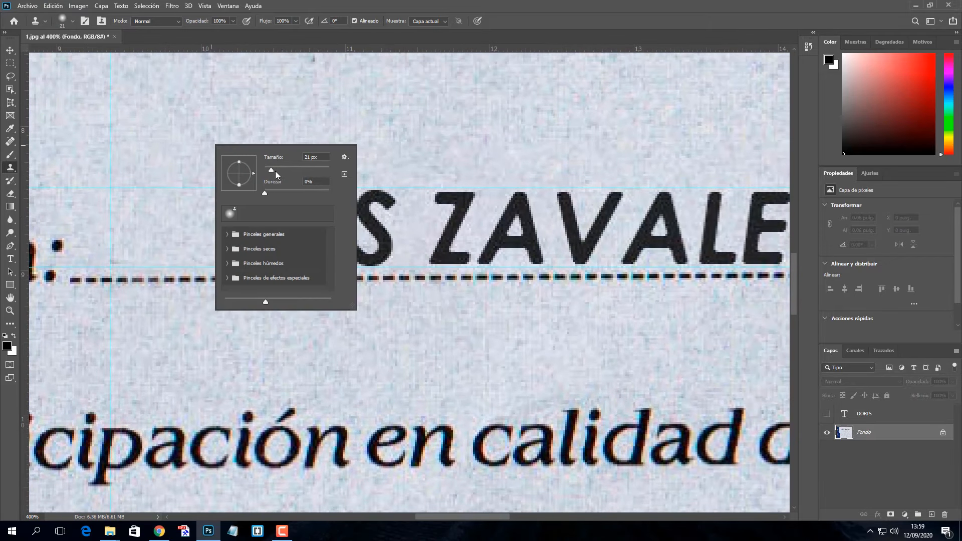
{"action": "left_click_drag", "start_coordinate": [270, 171], "coordinate": [268, 172]}
{"action": "left_click", "coordinate": [185, 133]}
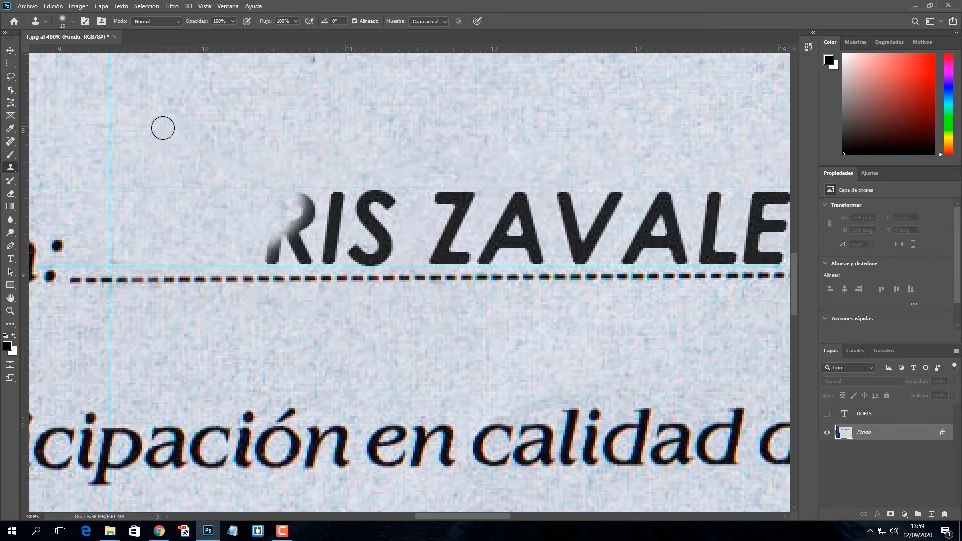
Paint paper over the rest of the first name and the middle surname, undoing a stroke that hit the dotted line
{"action": "left_click", "coordinate": [139, 121], "text": "alt"}
{"action": "mouse_move", "coordinate": [276, 217]}
{"action": "left_mouse_down"}
{"action": "mouse_move", "coordinate": [308, 232]}
{"action": "mouse_move", "coordinate": [270, 251]}
{"action": "mouse_move", "coordinate": [330, 256]}
{"action": "mouse_move", "coordinate": [262, 262]}
{"action": "left_mouse_up"}
{"action": "mouse_move", "coordinate": [328, 217]}
{"action": "left_mouse_down"}
{"action": "mouse_move", "coordinate": [369, 247]}
{"action": "mouse_move", "coordinate": [97, 259]}
{"action": "left_mouse_up"}
{"action": "mouse_move", "coordinate": [224, 215]}
{"action": "left_mouse_down"}
{"action": "mouse_move", "coordinate": [198, 265]}
{"action": "mouse_move", "coordinate": [170, 267]}
{"action": "mouse_move", "coordinate": [248, 245]}
{"action": "mouse_move", "coordinate": [262, 267]}
{"action": "mouse_move", "coordinate": [289, 219]}
{"action": "mouse_move", "coordinate": [340, 232]}
{"action": "mouse_move", "coordinate": [353, 269]}
{"action": "mouse_move", "coordinate": [368, 248]}
{"action": "left_mouse_up"}
{"action": "left_click_drag", "start_coordinate": [371, 176], "coordinate": [248, 153]}
{"action": "mouse_move", "coordinate": [311, 212]}
{"action": "left_mouse_down"}
{"action": "mouse_move", "coordinate": [309, 180]}
{"action": "mouse_move", "coordinate": [353, 240]}
{"action": "mouse_move", "coordinate": [352, 200]}
{"action": "mouse_move", "coordinate": [409, 245]}
{"action": "mouse_move", "coordinate": [498, 240]}
{"action": "mouse_move", "coordinate": [337, 252]}
{"action": "left_mouse_up"}
{"action": "key", "text": "ctrl+z"}
Cover the remaining letters and the last surname with cloned paper, then zoom out
{"action": "mouse_move", "coordinate": [447, 242]}
{"action": "left_mouse_down"}
{"action": "mouse_move", "coordinate": [461, 222]}
{"action": "mouse_move", "coordinate": [503, 246]}
{"action": "left_mouse_up"}
{"action": "mouse_move", "coordinate": [516, 185]}
{"action": "left_mouse_down"}
{"action": "mouse_move", "coordinate": [243, 172]}
{"action": "mouse_move", "coordinate": [385, 201]}
{"action": "left_mouse_up"}
{"action": "left_click", "coordinate": [151, 123], "text": "alt"}
{"action": "left_click", "coordinate": [406, 109], "text": "alt"}
{"action": "mouse_move", "coordinate": [346, 176]}
{"action": "left_mouse_down"}
{"action": "mouse_move", "coordinate": [470, 180]}
{"action": "mouse_move", "coordinate": [537, 206]}
{"action": "mouse_move", "coordinate": [276, 201]}
{"action": "mouse_move", "coordinate": [270, 230]}
{"action": "mouse_move", "coordinate": [429, 217]}
{"action": "mouse_move", "coordinate": [648, 229]}
{"action": "left_mouse_up"}
{"action": "key", "text": "ctrl+minus"}
{"action": "key", "text": "ctrl+minus"}
{"action": "key", "text": "ctrl+minus"}
{"action": "key", "text": "ctrl+minus"}
{"action": "key", "text": "ctrl+minus"}
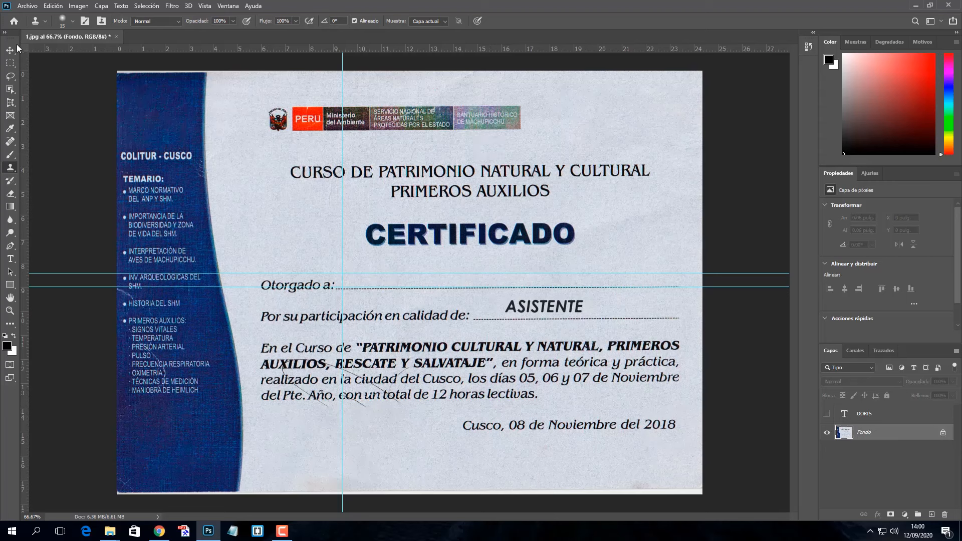
Show the first-name text layer again and zoom in on the name line
{"action": "left_click", "coordinate": [11, 49]}
{"action": "left_click", "coordinate": [827, 414]}
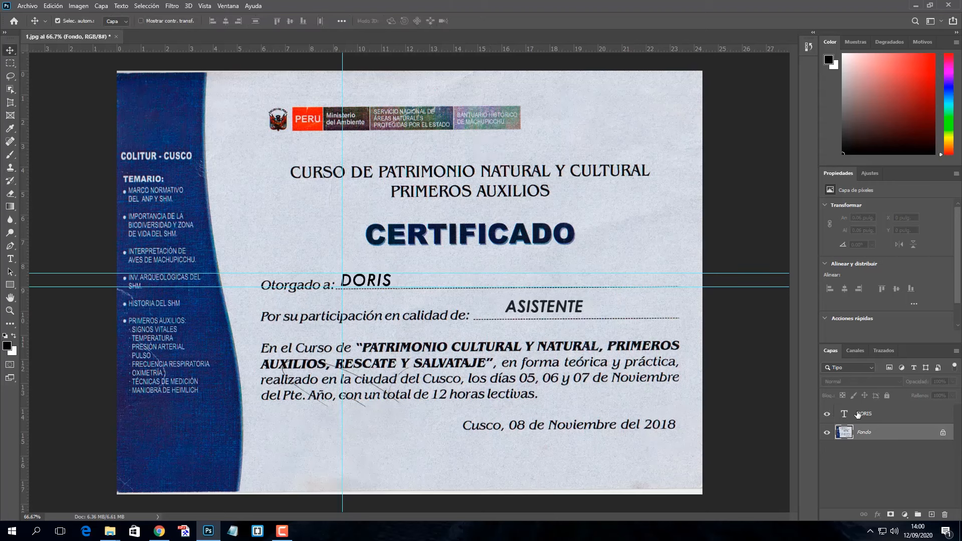
{"action": "double_click", "coordinate": [863, 414]}
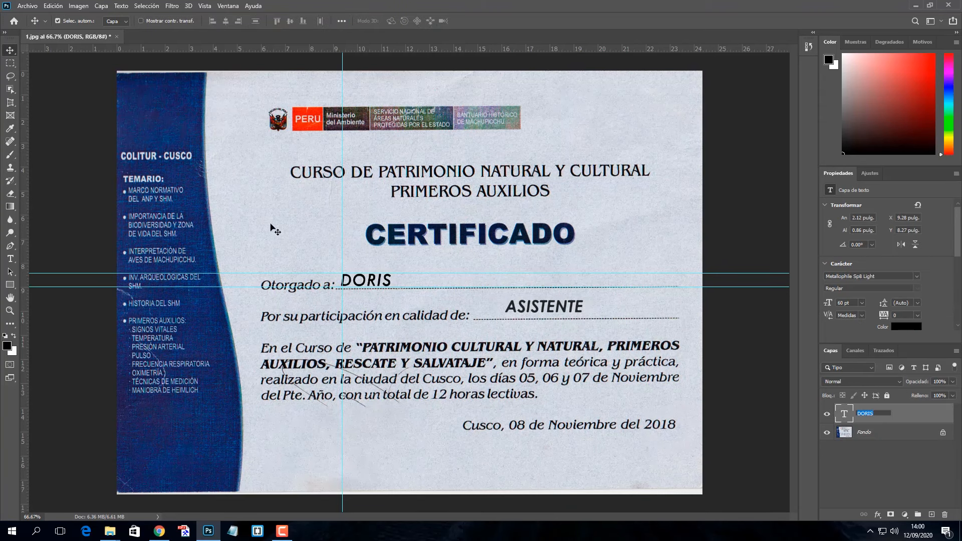
{"action": "key", "text": "Return"}
{"action": "key", "text": "ctrl+plus"}
{"action": "key", "text": "ctrl+plus"}
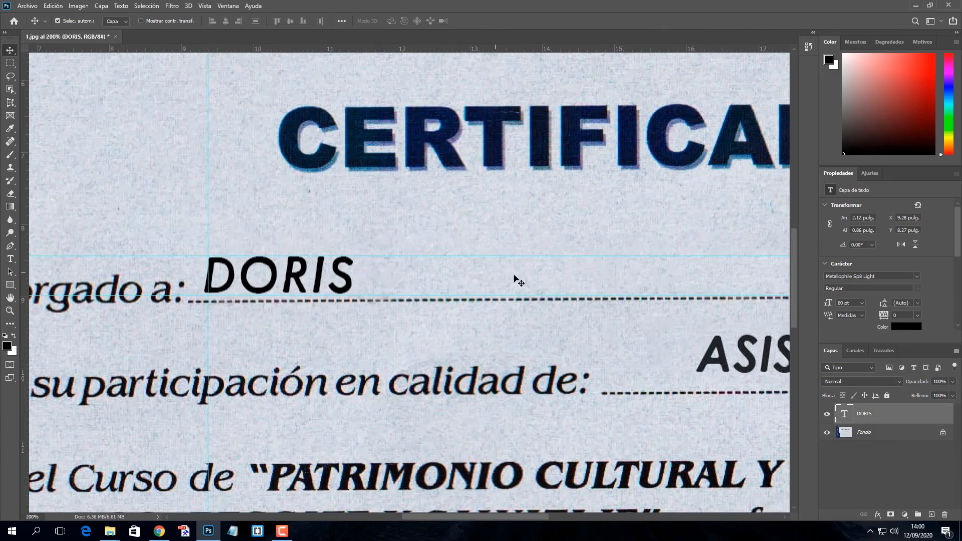
Retype the text as the new recipient's full name and commit it
{"action": "double_click", "coordinate": [849, 415]}
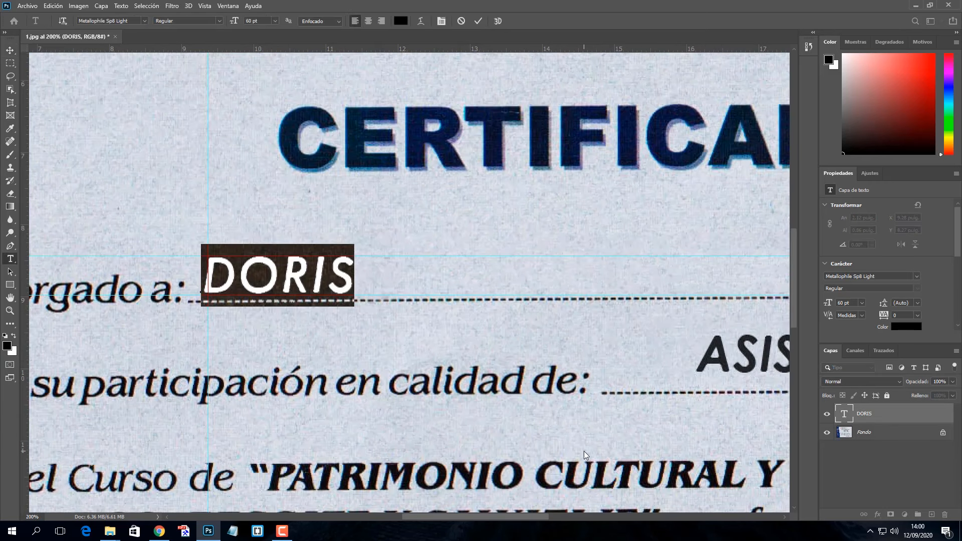
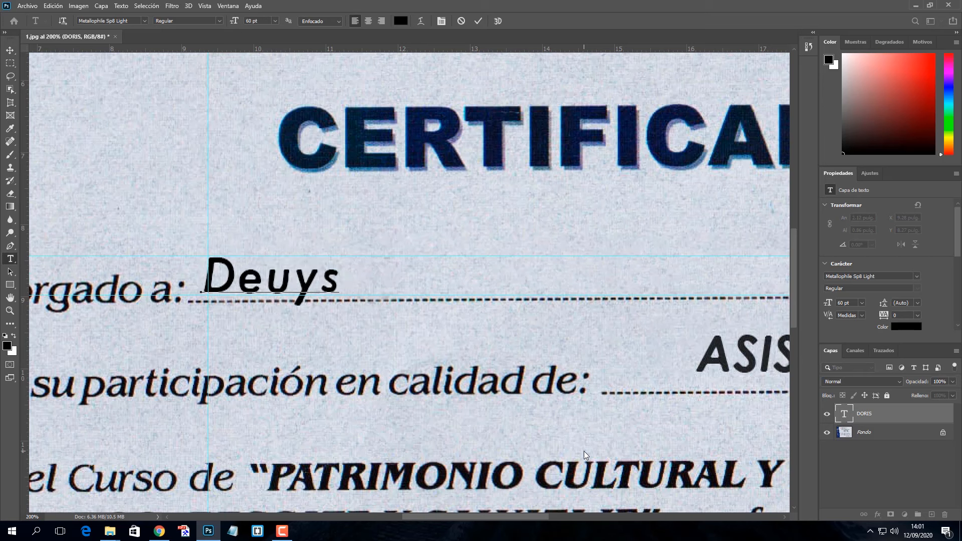
{"action": "key", "text": "Delete"}
{"action": "key", "text": "Delete"}
{"action": "key", "text": "Delete"}
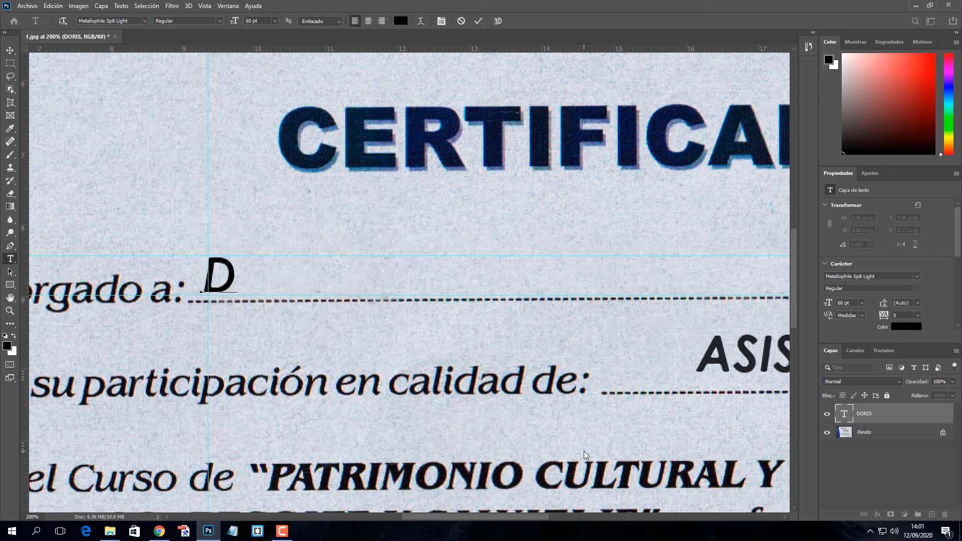
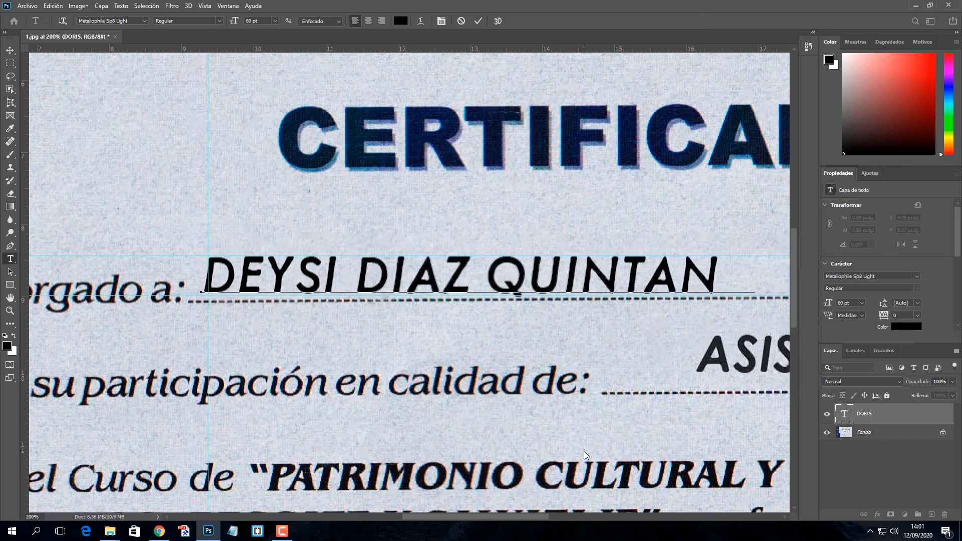
{"action": "left_click", "coordinate": [478, 20]}
Commit the name text and set the view to 100% zoom
{"action": "key", "text": "v"}
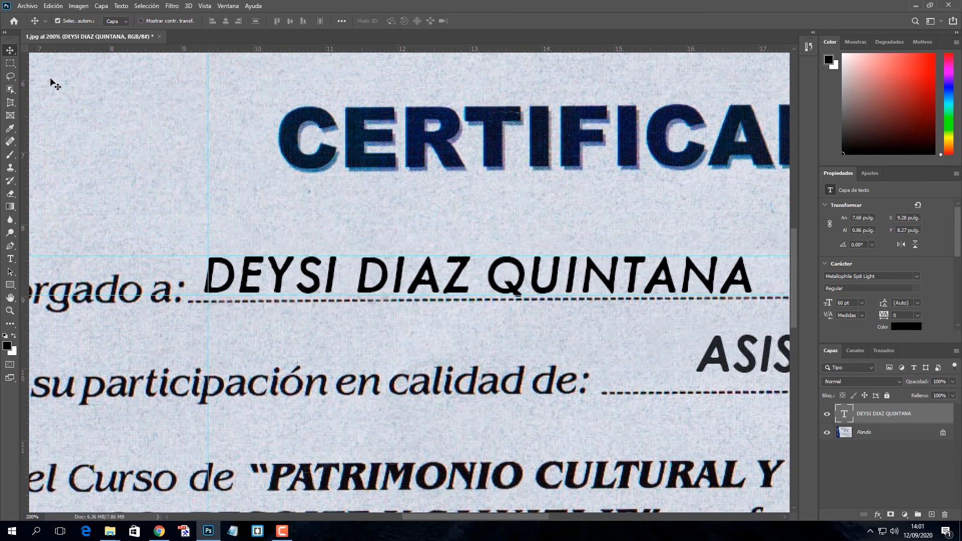
{"action": "left_click", "coordinate": [249, 217]}
{"action": "key", "text": "ctrl+1"}
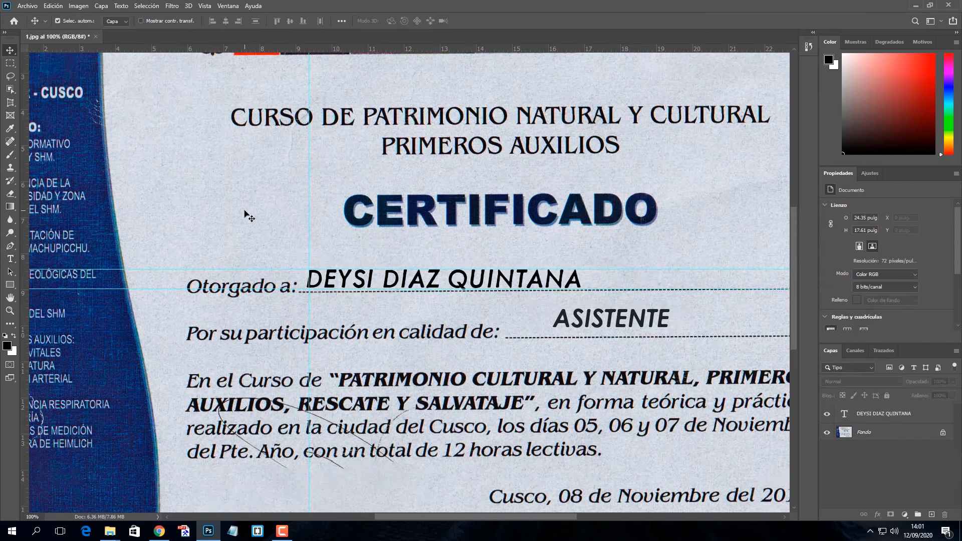
{"action": "scroll", "coordinate": [249, 217], "scroll_direction": "down", "scroll_amount": 3}
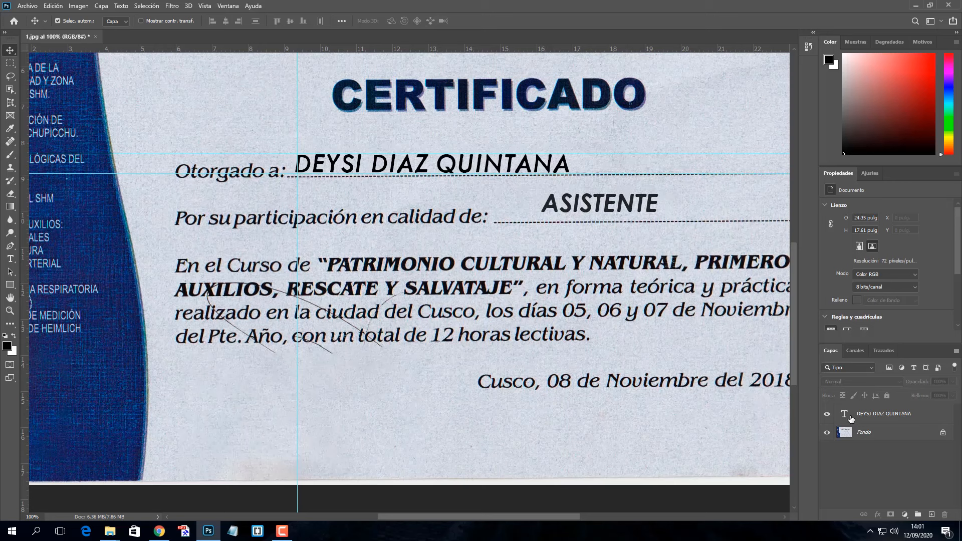
{"action": "double_click", "coordinate": [846, 414]}
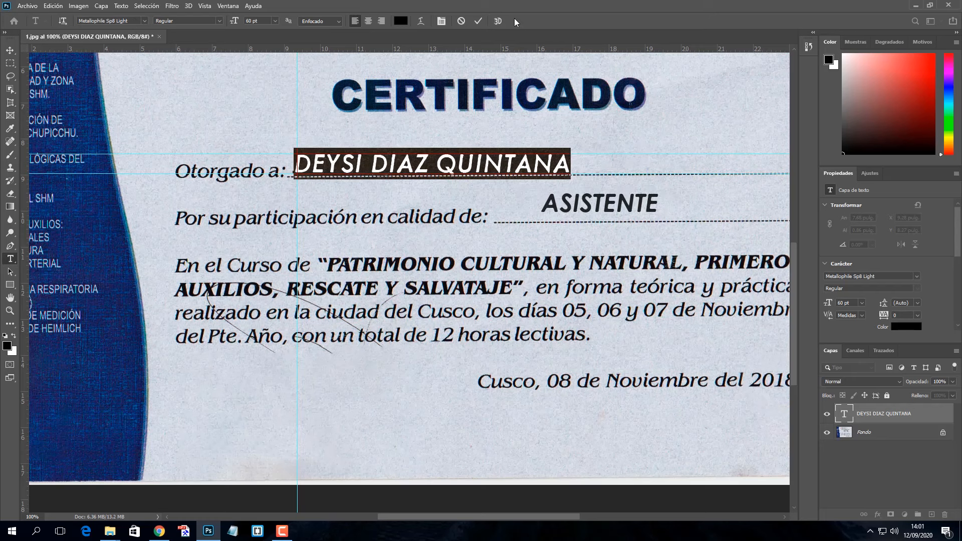
{"action": "left_click", "coordinate": [477, 21]}
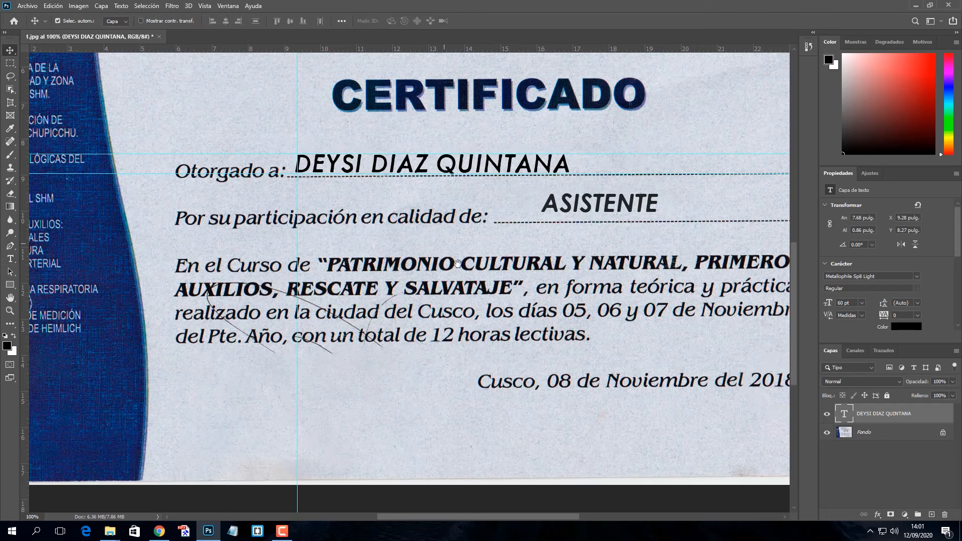
Pan to the left panel's TEMARIO topic list and make the Fondo layer active
{"action": "left_click_drag", "start_coordinate": [457, 263], "coordinate": [576, 338]}
{"action": "left_click_drag", "start_coordinate": [398, 378], "coordinate": [491, 305]}
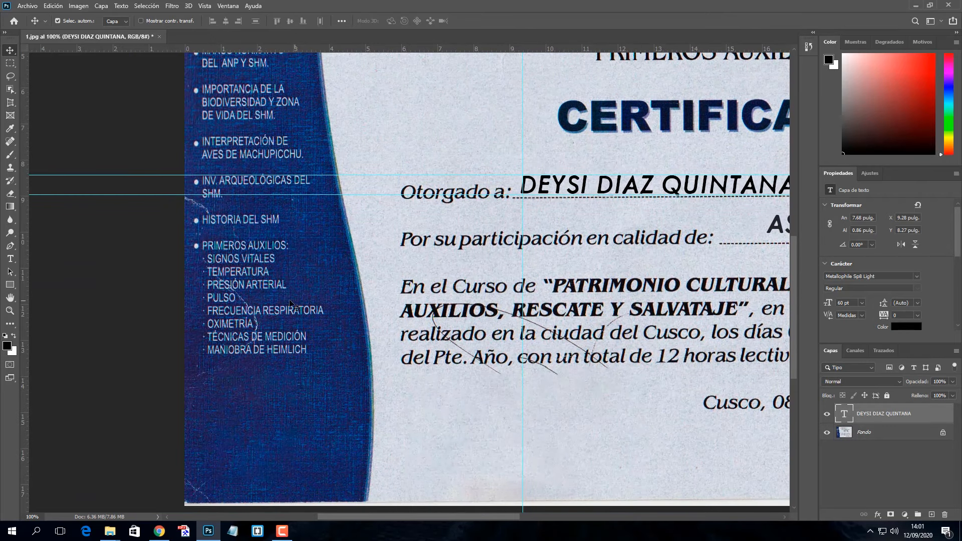
{"action": "left_click_drag", "start_coordinate": [318, 310], "coordinate": [301, 256]}
{"action": "left_click", "coordinate": [875, 440]}
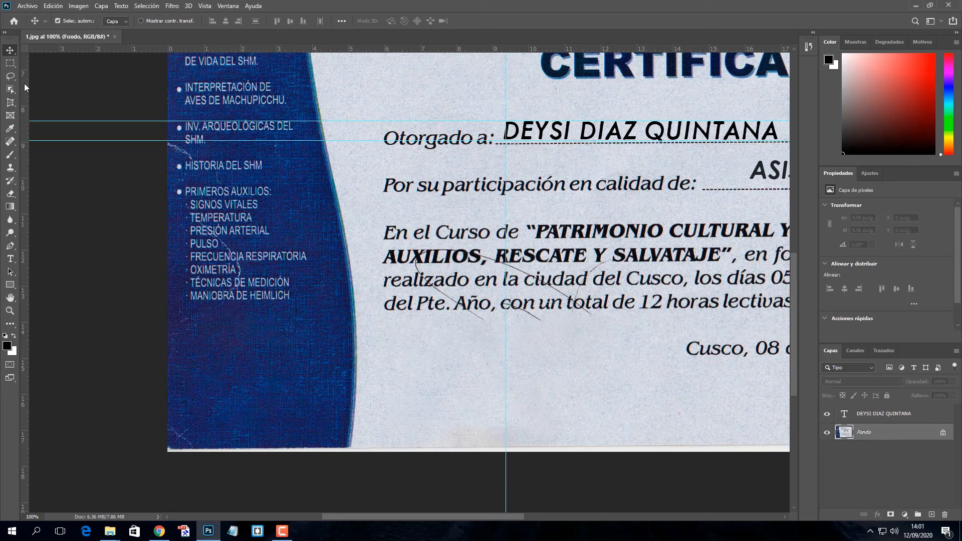
Content-Aware fill a marquee over the first-aid list in the left panel, then deselect
{"action": "left_click", "coordinate": [10, 63]}
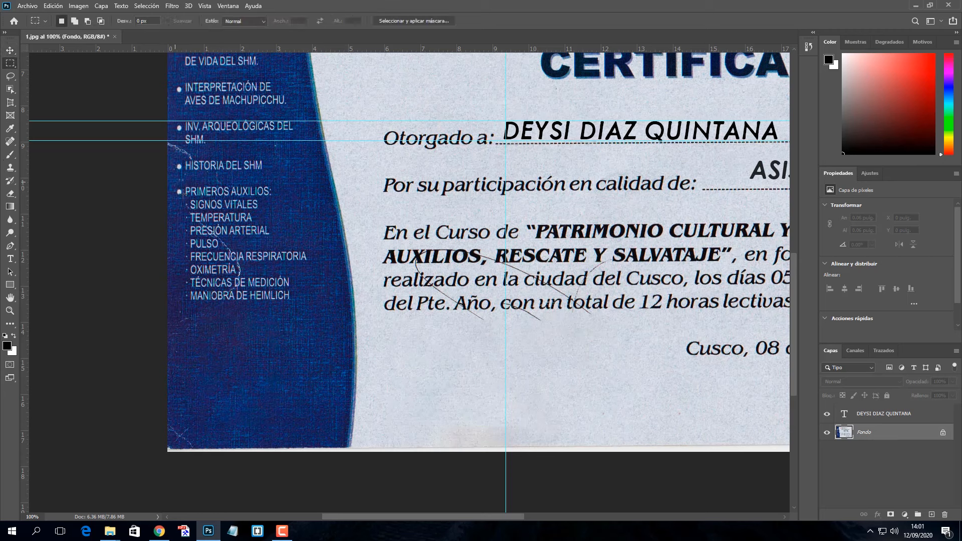
{"action": "left_click_drag", "start_coordinate": [175, 182], "coordinate": [321, 319]}
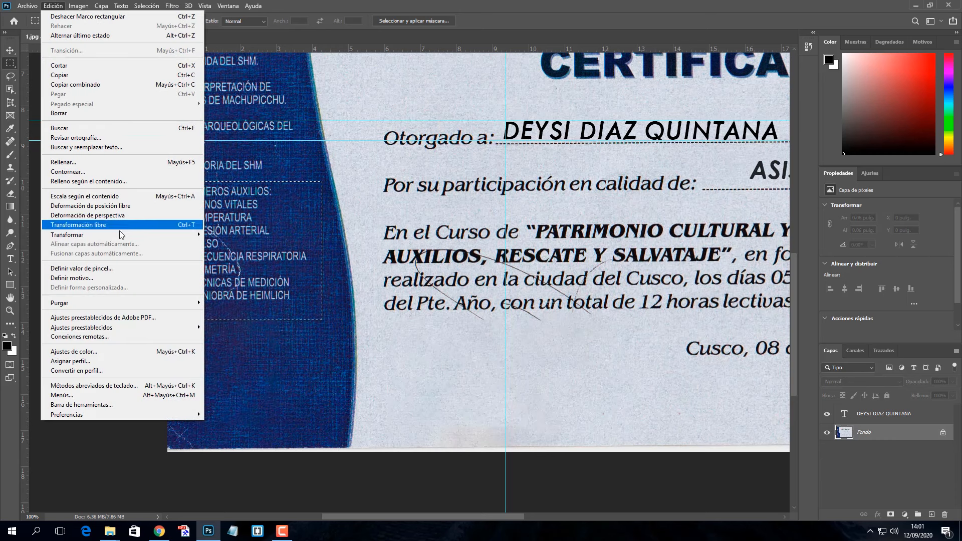
{"action": "left_click", "coordinate": [107, 164]}
{"action": "left_click", "coordinate": [572, 143]}
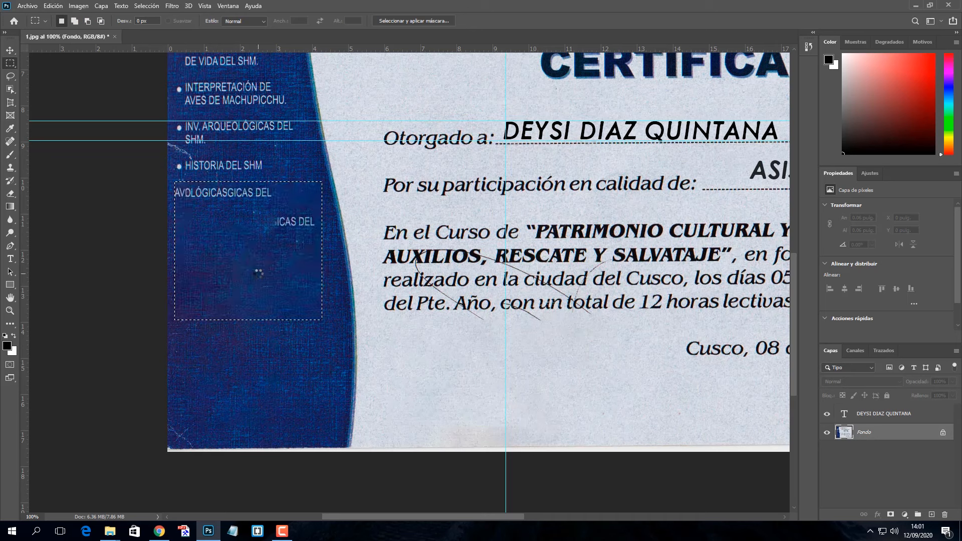
{"action": "key", "text": "ctrl+d"}
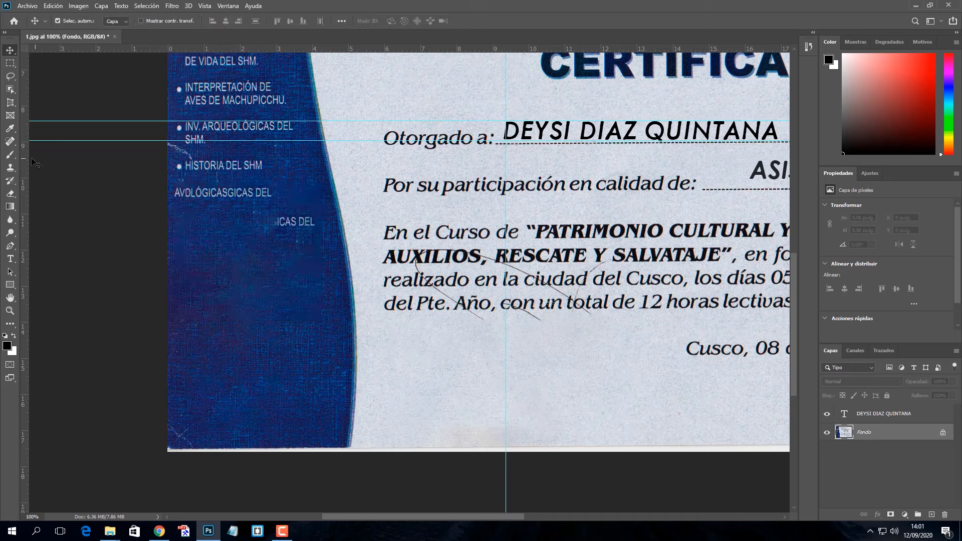
Clone blue texture with a 26 px brush over the leftover text fragments
{"action": "left_click", "coordinate": [10, 167]}
{"action": "right_click", "coordinate": [236, 261]}
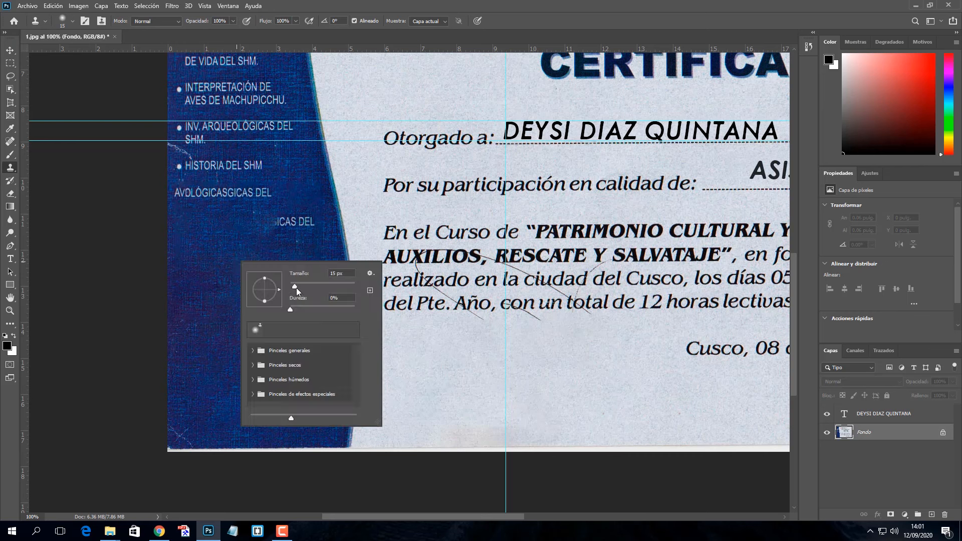
{"action": "left_click", "coordinate": [298, 286]}
{"action": "key", "text": "Return"}
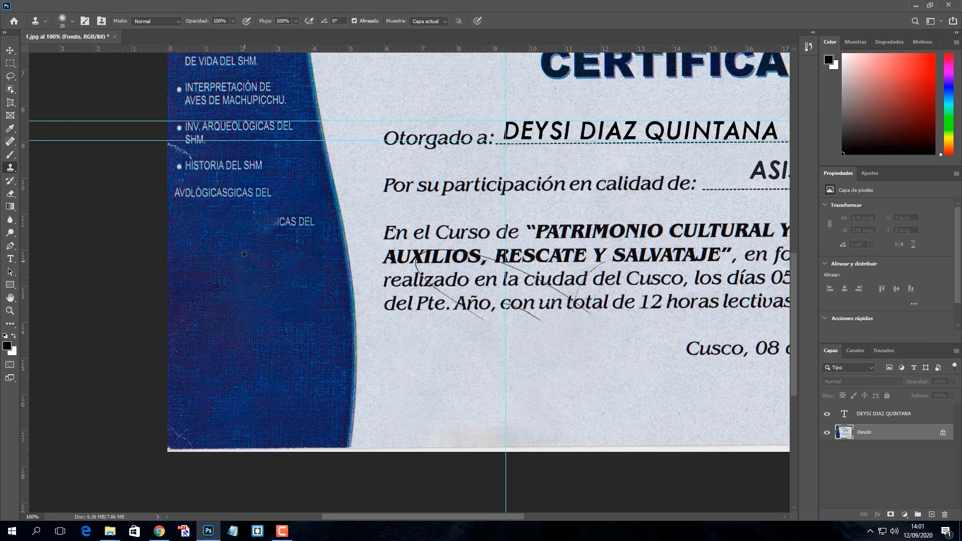
{"action": "left_click", "coordinate": [231, 258], "text": "alt"}
{"action": "mouse_move", "coordinate": [279, 221]}
{"action": "left_mouse_down"}
{"action": "mouse_move", "coordinate": [313, 218]}
{"action": "mouse_move", "coordinate": [277, 221]}
{"action": "mouse_move", "coordinate": [269, 193]}
{"action": "mouse_move", "coordinate": [269, 203]}
{"action": "mouse_move", "coordinate": [256, 200]}
{"action": "mouse_move", "coordinate": [250, 185]}
{"action": "mouse_move", "coordinate": [235, 187]}
{"action": "mouse_move", "coordinate": [235, 216]}
{"action": "mouse_move", "coordinate": [217, 198]}
{"action": "mouse_move", "coordinate": [229, 196]}
{"action": "mouse_move", "coordinate": [178, 196]}
{"action": "mouse_move", "coordinate": [217, 198]}
{"action": "mouse_move", "coordinate": [187, 195]}
{"action": "mouse_move", "coordinate": [203, 206]}
{"action": "mouse_move", "coordinate": [227, 183]}
{"action": "left_mouse_up"}
{"action": "left_click", "coordinate": [265, 306], "text": "alt"}
Zoom to the date line and select the 20 of 2018
{"action": "left_click_drag", "start_coordinate": [11, 41], "coordinate": [10, 44]}
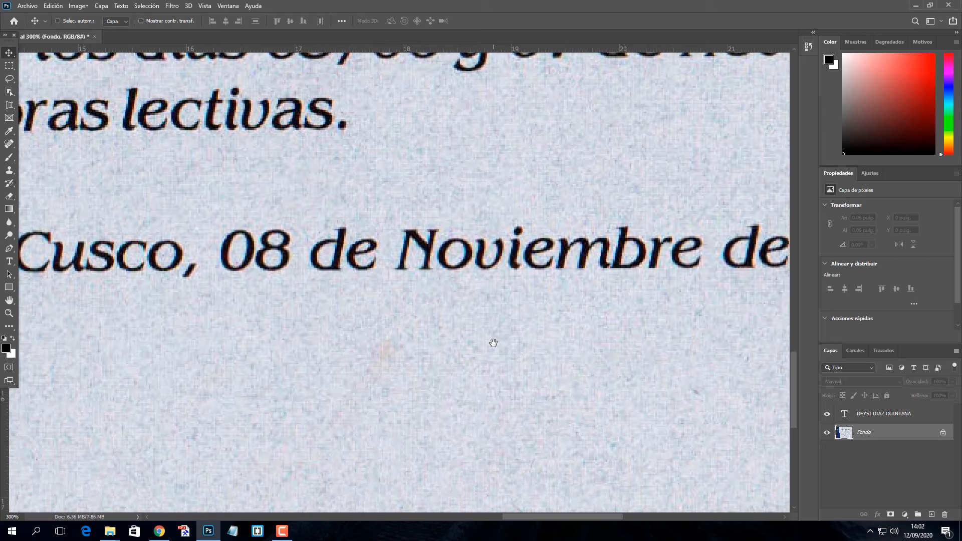
{"action": "key", "text": "ctrl+minus"}
{"action": "left_click_drag", "start_coordinate": [513, 312], "coordinate": [407, 296]}
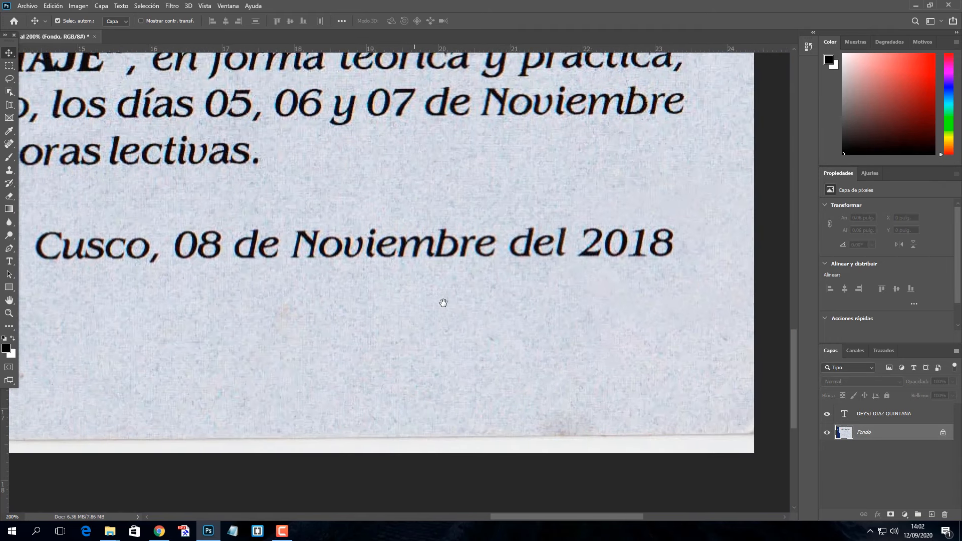
{"action": "left_click_drag", "start_coordinate": [391, 346], "coordinate": [481, 344]}
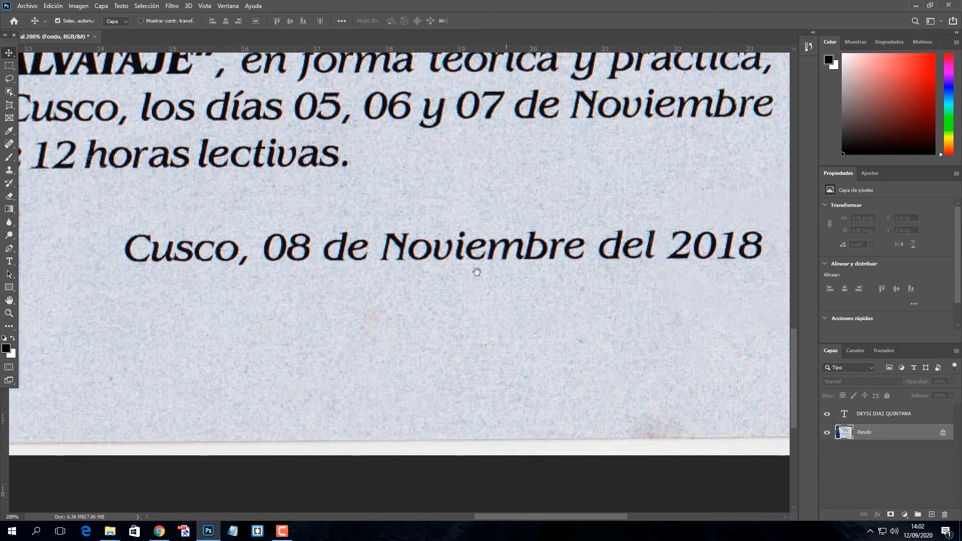
{"action": "left_click_drag", "start_coordinate": [505, 288], "coordinate": [454, 264]}
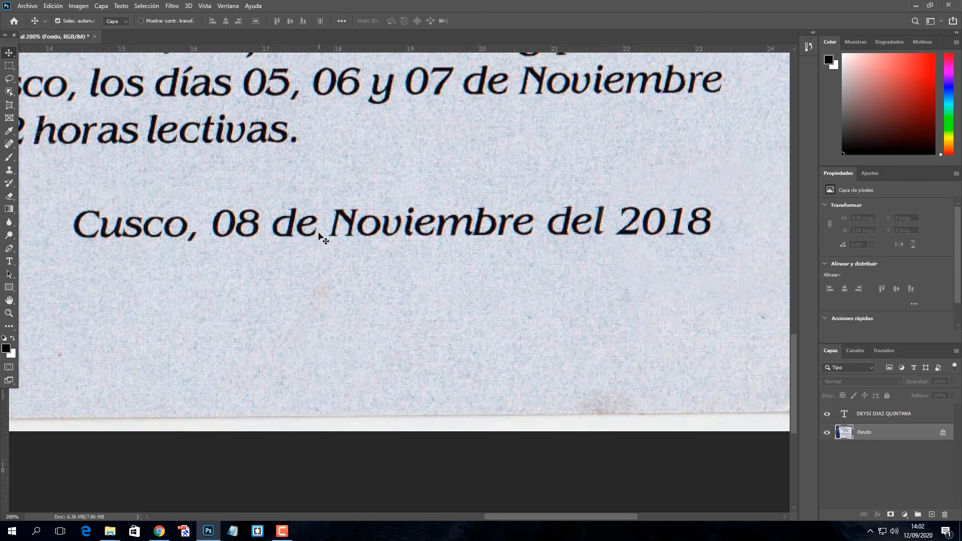
{"action": "left_click", "coordinate": [9, 66]}
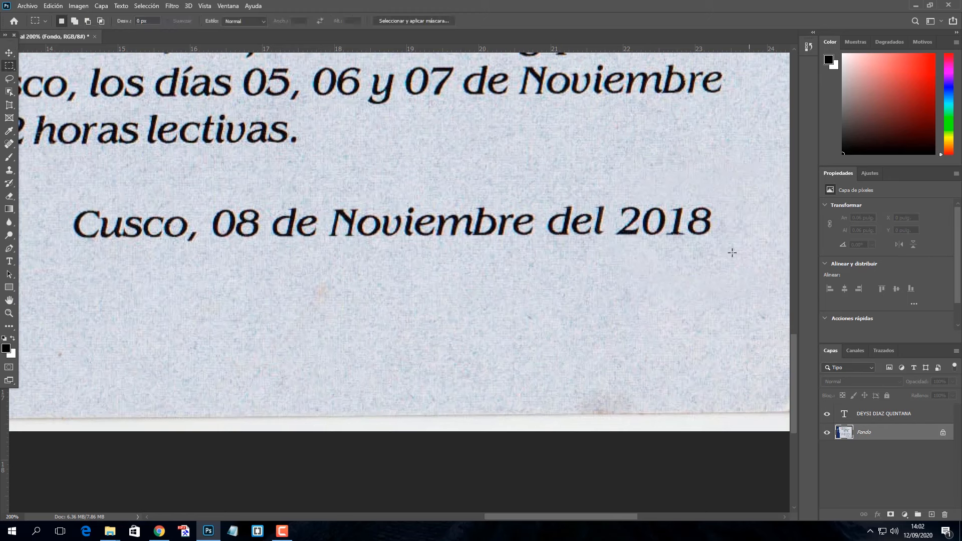
{"action": "left_click_drag", "start_coordinate": [617, 200], "coordinate": [665, 243]}
Copy the 20 to its own layer, place it over the day 08, and zoom out
{"action": "key", "text": "ctrl+j"}
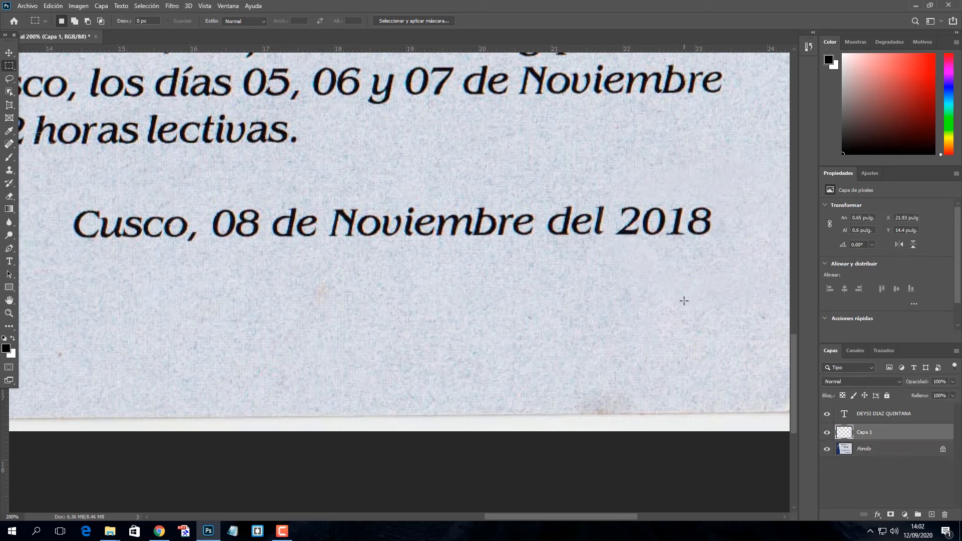
{"action": "left_click", "coordinate": [17, 52]}
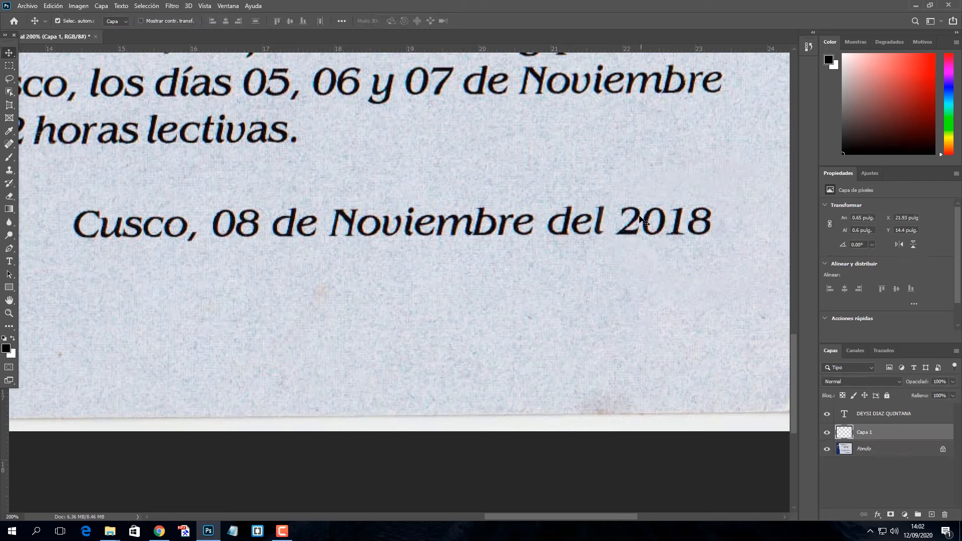
{"action": "left_click_drag", "start_coordinate": [629, 223], "coordinate": [222, 218]}
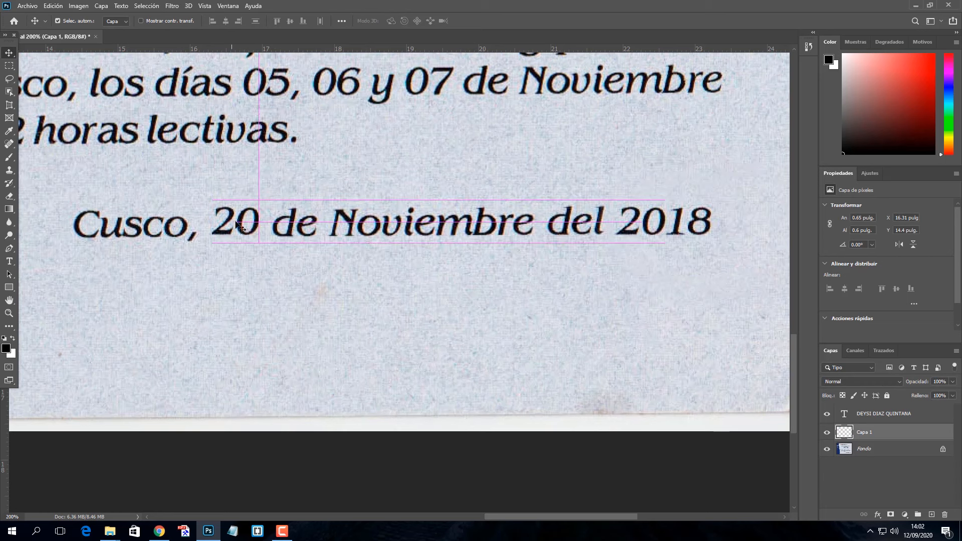
{"action": "left_click", "coordinate": [258, 351]}
{"action": "key", "text": "ctrl+minus"}
{"action": "key", "text": "ctrl+minus"}
{"action": "key", "text": "ctrl+minus"}
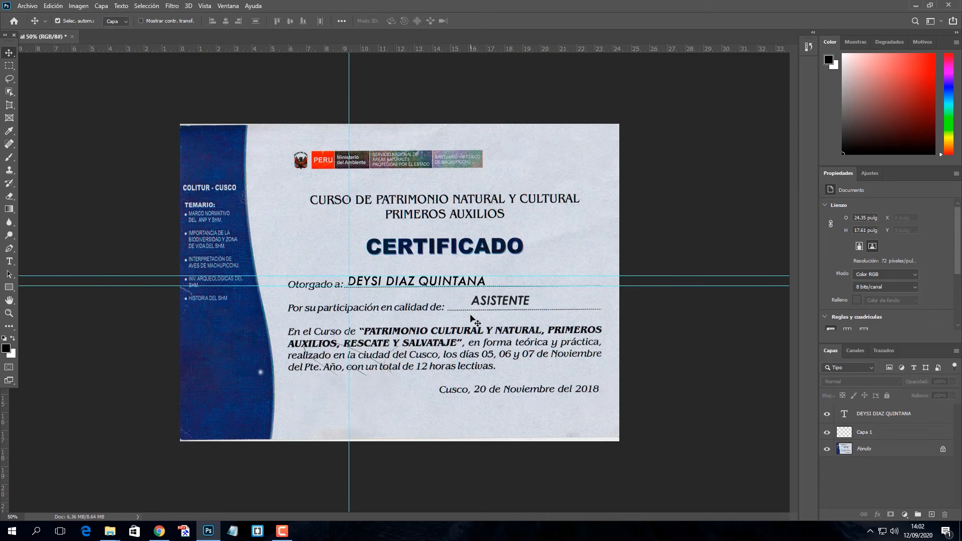